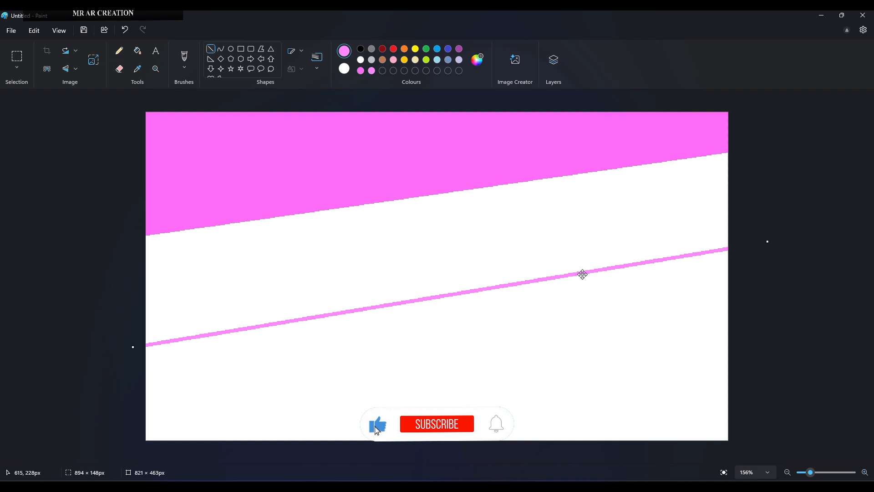
Fill the white band below the first diagonal with light pink and draw another parallel diagonal line near the canvas bottom.
click(138, 51)
click(227, 273)
click(211, 49)
drag(238, 436, 825, 332)
mouse_move(614, 369)
mouse_down()
mouse_move(663, 383)
mouse_move(619, 388)
mouse_move(610, 380)
mouse_up()
drag(837, 343, 845, 342)
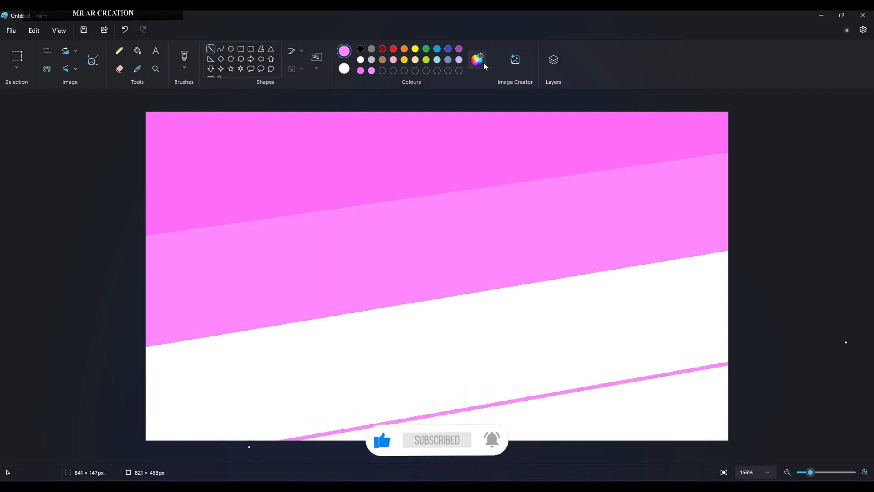
Mix a paler pink as a custom colour and fill the third diagonal band with it.
click(477, 60)
click(403, 211)
click(371, 368)
click(138, 51)
click(454, 299)
Mix a salmon pink custom colour and fill the remaining white area in the lower corner with it.
click(477, 60)
drag(412, 211, 414, 210)
click(369, 367)
click(634, 429)
Resize the image to a width of 1 pixel while keeping its height.
click(94, 60)
click(444, 203)
double_click(401, 236)
key(BackSpace)
text(1)
click(405, 322)
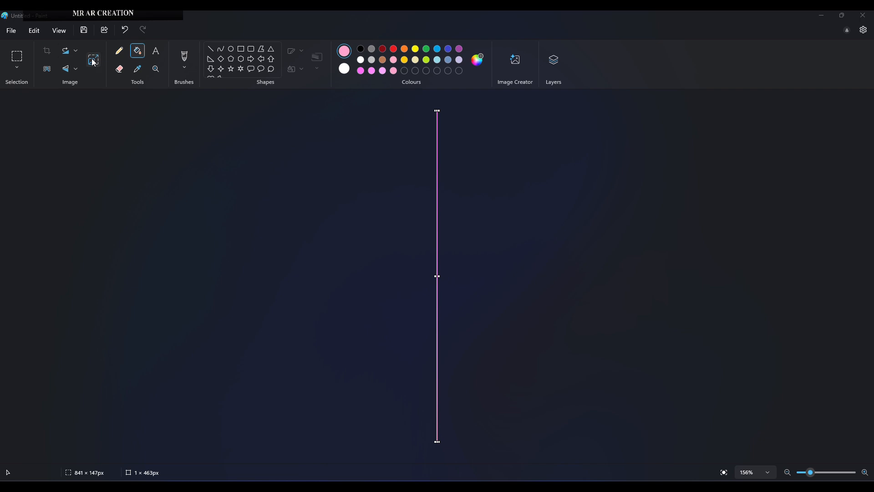
Resize the image width back to 821 pixels to spread the colours into a smooth gradient.
click(93, 59)
double_click(400, 236)
text(821)
click(408, 321)
Select the whole gradient, compress it vertically from its top edge and move it up against the canvas top.
click(17, 67)
click(50, 111)
drag(437, 111, 444, 176)
key(Up)
key(Up)
key(Up)
key(Up)
key(Up)
key(Up)
key(Up)
key(Up)
key(Up)
key(Up)
key(Down)
key(Down)
key(Down)
key(Down)
key(Down)
key(Down)
Duplicate the selected gradient by copying and pasting it, and flip the copy vertically.
right_click(443, 176)
click(484, 200)
right_click(484, 200)
click(494, 238)
drag(477, 224, 480, 275)
right_click(481, 275)
mouse_move(507, 236)
click(632, 255)
Move the flipped gradient into the empty strip below the original, stretch it slightly past the canvas width and align their edges.
drag(443, 162, 451, 318)
drag(255, 328, 253, 355)
drag(146, 398, 139, 398)
drag(180, 375, 181, 432)
key(Up)
key(Up)
key(Up)
key(Up)
key(Up)
key(Up)
key(Up)
key(Up)
key(Up)
key(Up)
key(Up)
key(Up)
key(Up)
key(Up)
key(Up)
key(Up)
key(Up)
key(Up)
key(Up)
key(Up)
key(Up)
key(Up)
key(Up)
key(Up)
key(Up)
key(Up)
key(Up)
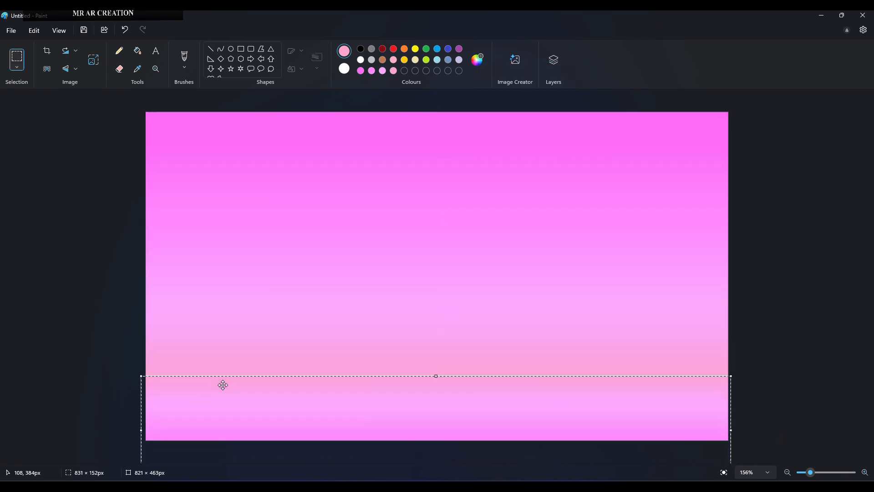
Reduce the flipped gradient's height to 107 px, position it just below the original and deselect it.
drag(431, 381, 432, 351)
drag(438, 347, 447, 379)
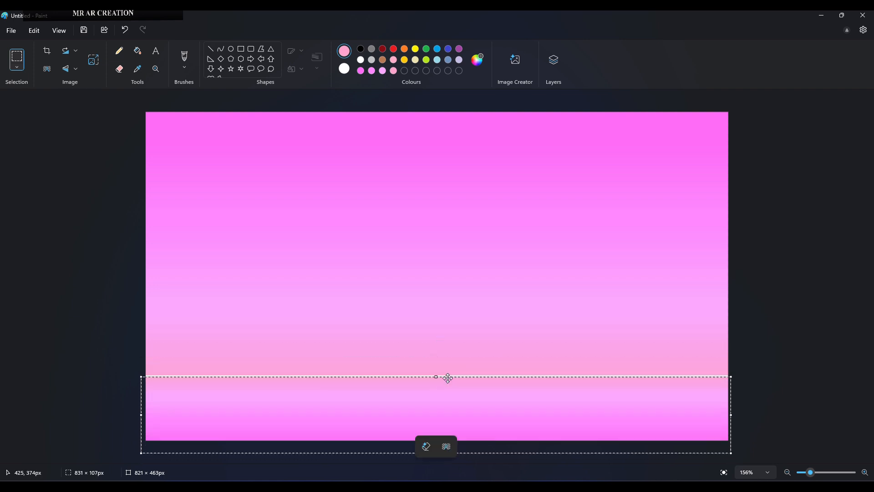
click(815, 319)
Fill the thin white gap between the two gradients with the salmon pink colour.
click(137, 51)
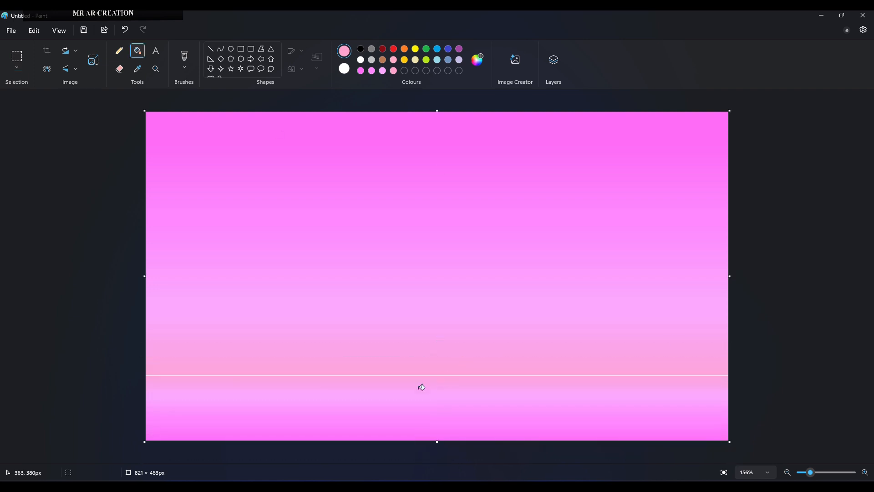
scroll(412, 359, up, 3)
click(415, 361)
scroll(419, 362, down, 3)
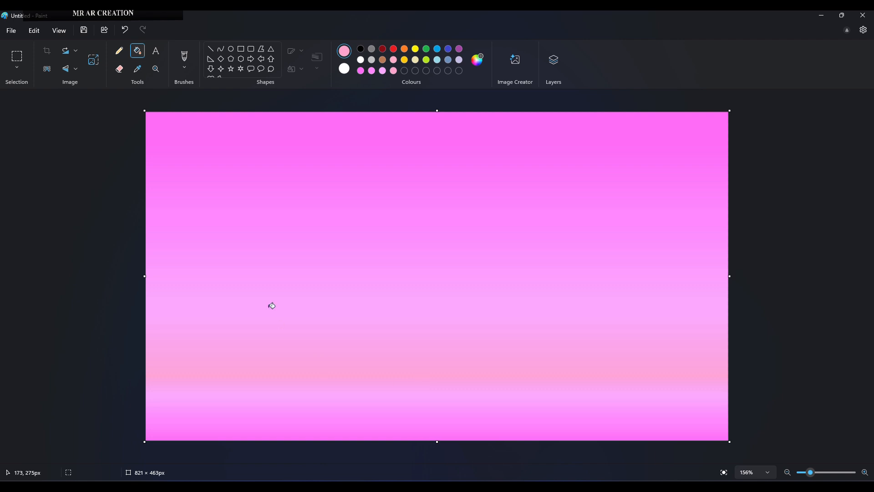
Choose black with the Pencil tool and add a new layer above the gradient.
click(361, 48)
click(119, 50)
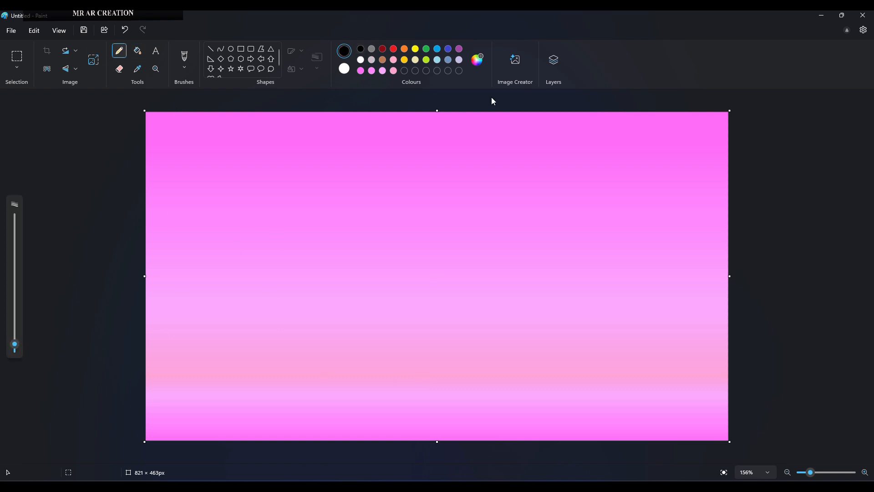
click(554, 59)
click(843, 105)
scroll(397, 365, up, 2)
scroll(220, 381, up, 2)
mouse_move(15, 344)
mouse_down()
mouse_move(28, 345)
mouse_move(15, 346)
mouse_up()
scroll(211, 350, down, 2)
drag(246, 354, 259, 256)
drag(226, 192, 253, 298)
key(ctrl+z)
drag(227, 207, 256, 291)
key(ctrl+z)
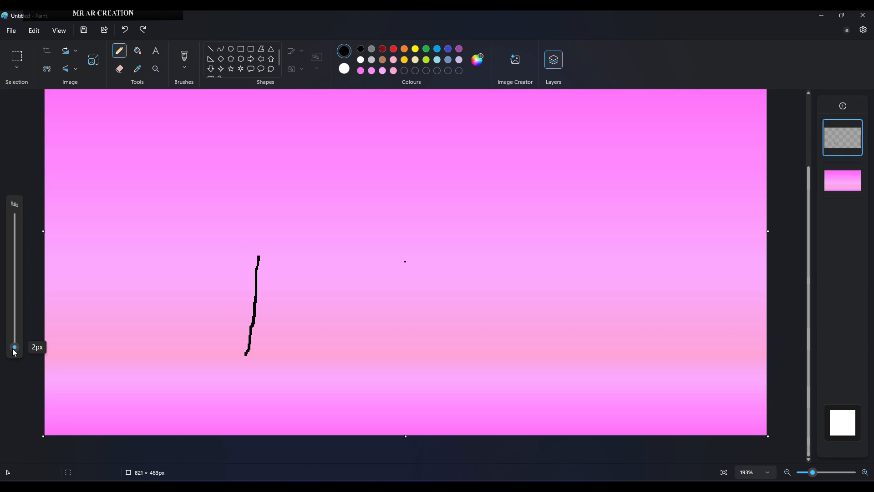
mouse_move(230, 219)
mouse_down()
mouse_move(258, 257)
mouse_move(266, 203)
mouse_up()
drag(258, 265, 291, 232)
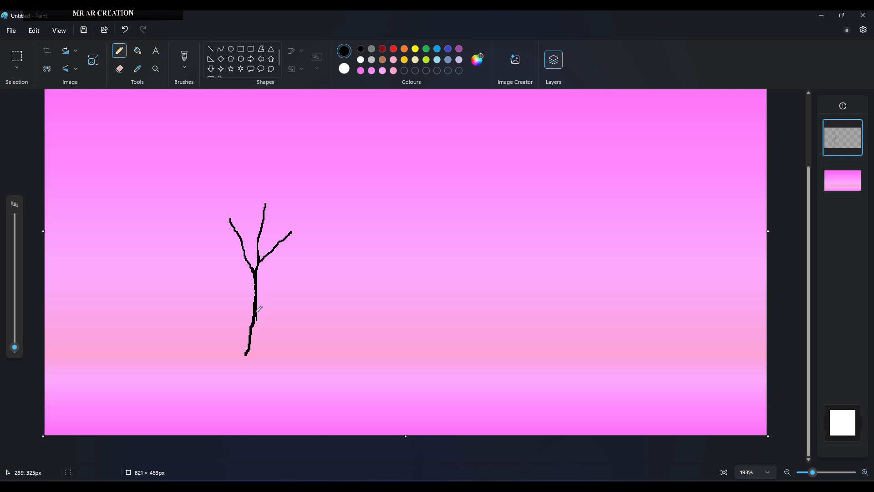
drag(258, 324, 261, 349)
scroll(296, 364, down, 2)
key(ctrl+z)
key(ctrl+z)
key(ctrl+z)
key(ctrl+z)
key(ctrl+z)
key(ctrl+z)
key(ctrl+z)
Thicken the pencil slightly and draw a short, tapered black tree trunk in the left half of the canvas.
drag(16, 346, 22, 345)
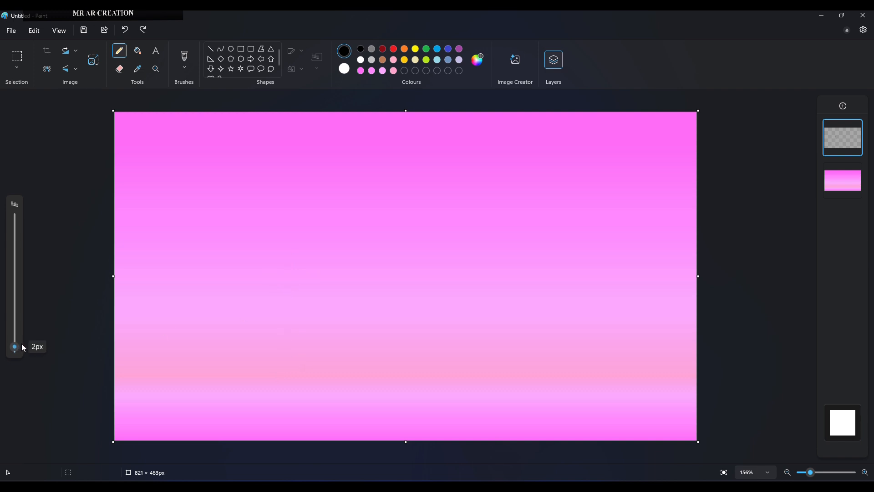
drag(283, 374, 284, 310)
key(ctrl+z)
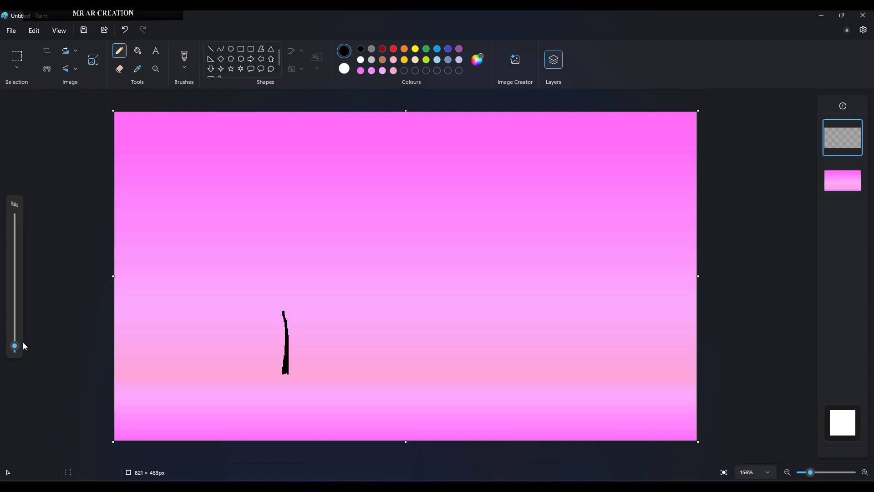
key(ctrl+z)
Draw the thick main branches forking left and right from the trunk's top, undoing stray strokes.
mouse_move(272, 286)
mouse_down()
mouse_move(288, 325)
mouse_move(312, 279)
mouse_up()
key(ctrl+z)
drag(289, 324, 312, 280)
key(ctrl+z)
mouse_move(254, 287)
mouse_down()
mouse_move(281, 301)
mouse_move(273, 298)
mouse_move(326, 292)
mouse_up()
Reduce the pencil size and draw thinner branches rising from the main ones.
drag(15, 346, 15, 348)
drag(230, 259, 270, 288)
drag(292, 276, 308, 260)
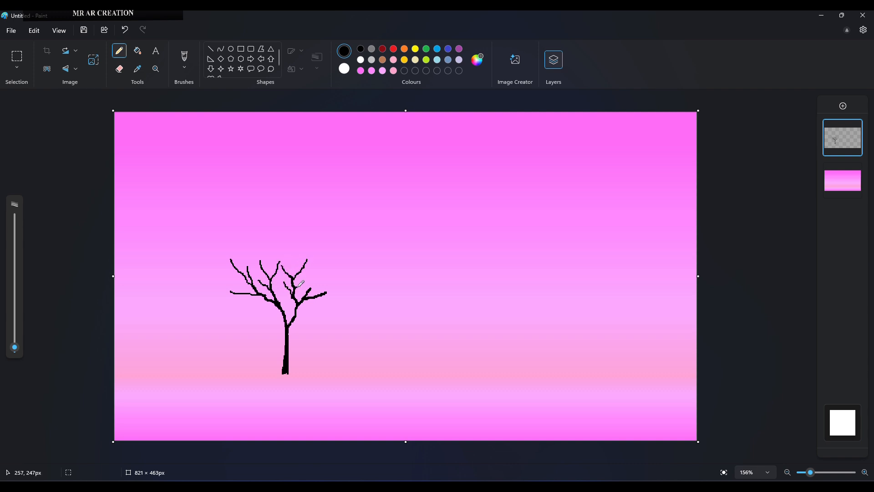
Draw thin branches reaching upward in the middle and right of the crown, undoing unwanted strokes.
key(ctrl+z)
key(ctrl+z)
key(ctrl+z)
mouse_move(289, 250)
mouse_down()
mouse_move(292, 276)
mouse_move(330, 269)
mouse_move(326, 249)
mouse_up()
key(ctrl+z)
key(ctrl+z)
key(ctrl+z)
key(ctrl+z)
Extend the right side of the crown with outward-spreading branches, undoing strokes that do not fit.
mouse_move(329, 269)
mouse_down()
mouse_move(347, 258)
mouse_move(330, 293)
mouse_move(352, 281)
mouse_move(338, 280)
mouse_move(353, 284)
mouse_move(320, 295)
mouse_move(338, 296)
mouse_move(313, 295)
mouse_move(337, 299)
mouse_up()
key(ctrl+z)
key(ctrl+z)
key(ctrl+z)
key(ctrl+z)
key(ctrl+z)
key(ctrl+z)
key(ctrl+z)
key(ctrl+z)
mouse_move(326, 293)
mouse_down()
mouse_move(343, 286)
mouse_move(333, 286)
mouse_up()
key(ctrl+z)
key(ctrl+z)
Add small side branches to the lower left of the crown.
drag(232, 282, 267, 301)
key(ctrl+z)
drag(247, 303, 261, 303)
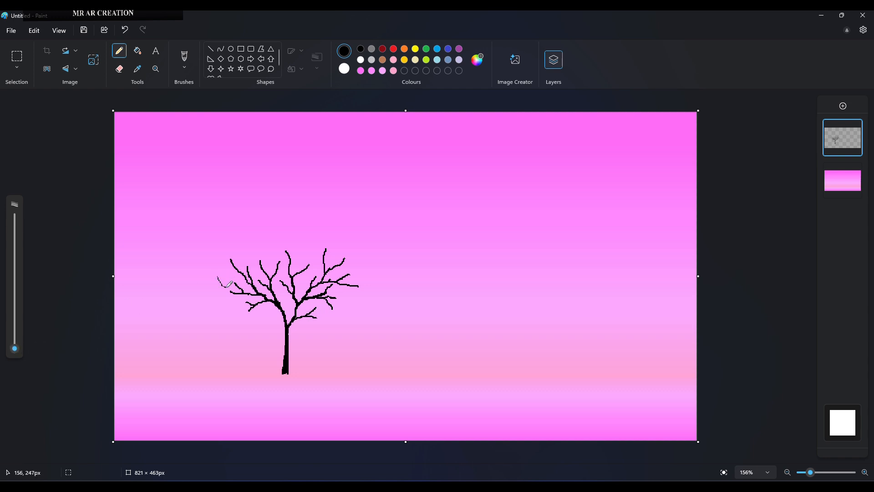
Add thin twigs along the left edge of the tree's crown, undoing unwanted strokes.
key(ctrl+z)
key(ctrl+z)
drag(225, 313, 250, 309)
key(ctrl+z)
key(ctrl+z)
key(ctrl+z)
drag(225, 237, 233, 266)
key(ctrl+z)
drag(224, 231, 226, 239)
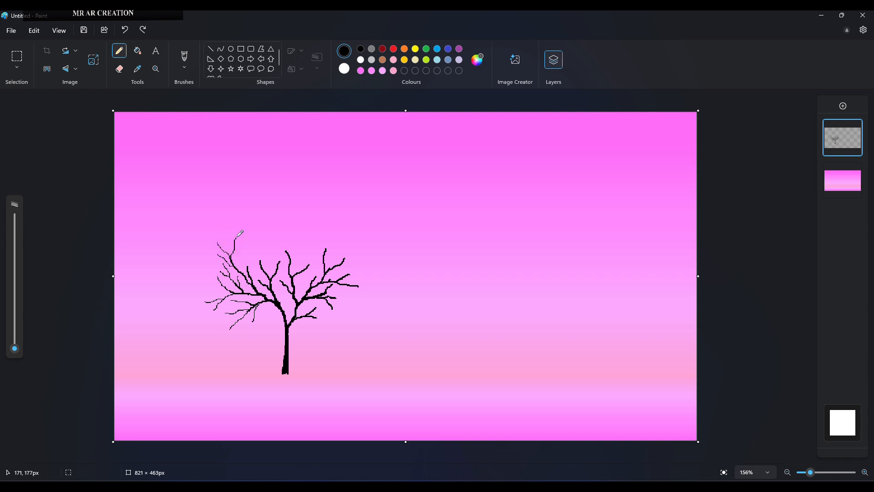
Draw fine twigs on the upper left, centre and upper right of the crown, undoing strokes that do not fit.
key(ctrl+z)
key(ctrl+z)
drag(249, 269, 252, 252)
drag(320, 225, 329, 249)
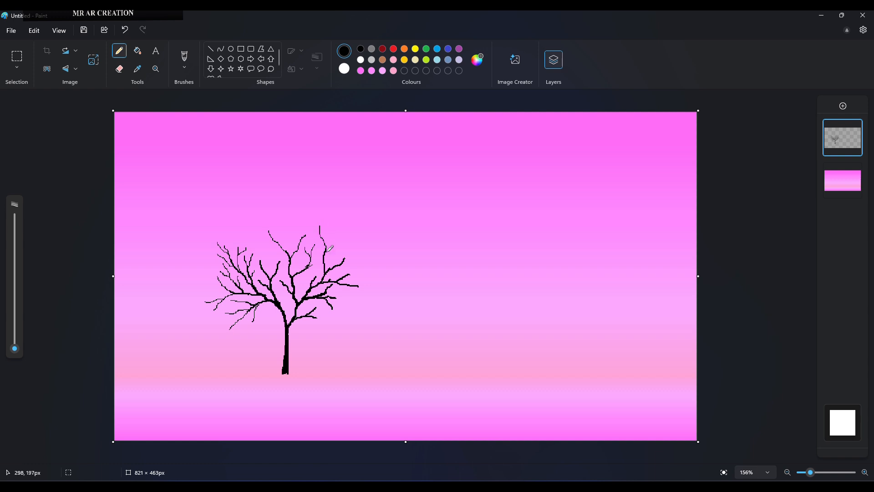
key(ctrl+z)
drag(305, 222, 320, 234)
key(ctrl+z)
key(ctrl+z)
Add a fine twig at the crown's outer right edge and erase a small stray mark near the crown's centre.
drag(353, 262, 369, 255)
click(119, 69)
drag(307, 267, 310, 263)
Pencil small twigs along the top of the crown, undoing the ones that do not fit.
click(119, 50)
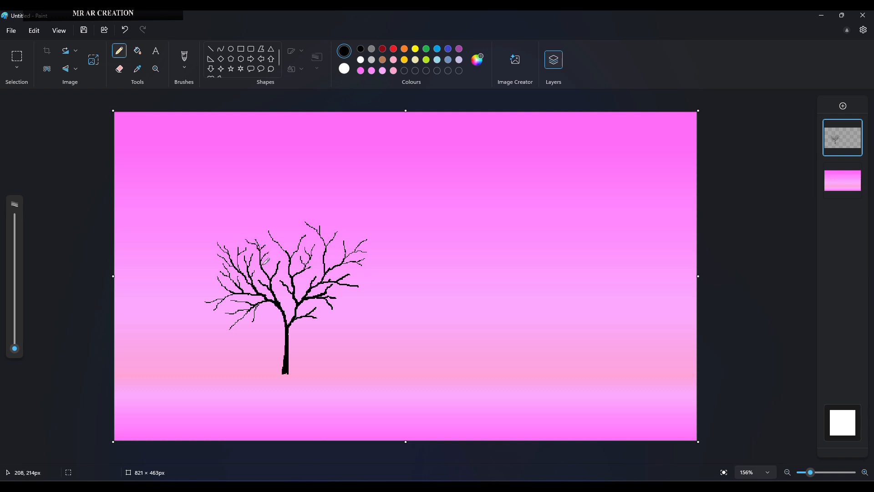
drag(269, 249, 275, 265)
key(ctrl+z)
drag(278, 229, 285, 234)
key(ctrl+z)
drag(246, 239, 235, 229)
drag(246, 239, 246, 231)
key(ctrl+z)
Add a thin low twig on the right of the trunk and more twigs on the crown's right side.
drag(291, 334, 303, 326)
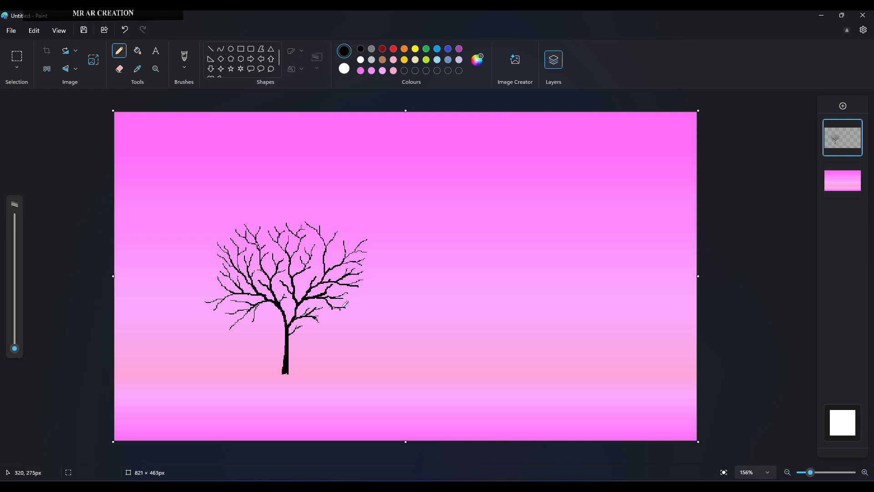
key(ctrl+z)
drag(318, 254, 336, 263)
Create a custom magenta-pink colour and spray foliage over the crown's branches with the airbrush.
click(183, 67)
click(215, 172)
click(477, 59)
click(406, 167)
drag(463, 248, 462, 136)
click(370, 368)
mouse_move(232, 313)
mouse_down()
mouse_move(240, 316)
mouse_move(244, 298)
mouse_move(234, 246)
mouse_move(223, 273)
mouse_move(274, 227)
mouse_move(314, 225)
mouse_move(364, 250)
mouse_move(365, 269)
mouse_move(282, 278)
mouse_move(337, 310)
mouse_move(288, 295)
mouse_move(237, 303)
mouse_move(223, 284)
mouse_move(264, 273)
mouse_move(239, 259)
mouse_move(268, 248)
mouse_move(273, 232)
mouse_move(302, 278)
mouse_move(296, 246)
mouse_move(321, 228)
mouse_move(289, 245)
mouse_move(318, 211)
mouse_move(332, 264)
mouse_move(314, 268)
mouse_move(362, 255)
mouse_move(360, 230)
mouse_move(280, 220)
mouse_move(235, 239)
mouse_move(292, 291)
mouse_move(352, 292)
mouse_move(337, 314)
mouse_move(309, 321)
mouse_move(289, 264)
mouse_move(352, 270)
mouse_up()
mouse_move(284, 306)
mouse_down()
mouse_move(253, 312)
mouse_move(268, 317)
mouse_move(282, 301)
mouse_up()
Create a deeper custom hot pink and spray it into the foliage.
click(477, 59)
click(413, 147)
click(379, 363)
mouse_move(242, 248)
mouse_down()
mouse_move(255, 292)
mouse_move(268, 273)
mouse_move(264, 230)
mouse_move(241, 241)
mouse_move(296, 243)
mouse_move(326, 231)
mouse_move(296, 262)
mouse_move(323, 255)
mouse_move(357, 285)
mouse_move(311, 242)
mouse_up()
Create a custom red and spray patches of it within the foliage.
click(477, 60)
click(422, 142)
click(373, 367)
mouse_move(226, 248)
mouse_down()
mouse_move(283, 243)
mouse_move(338, 255)
mouse_move(236, 304)
mouse_move(273, 260)
mouse_move(321, 295)
mouse_move(289, 293)
mouse_up()
Spray a magenta-pink ground strip at the trunk's base, then paint over the strip and crown with the oil brush.
click(404, 71)
mouse_move(284, 373)
mouse_down()
mouse_move(120, 371)
mouse_move(384, 372)
mouse_move(231, 364)
mouse_up()
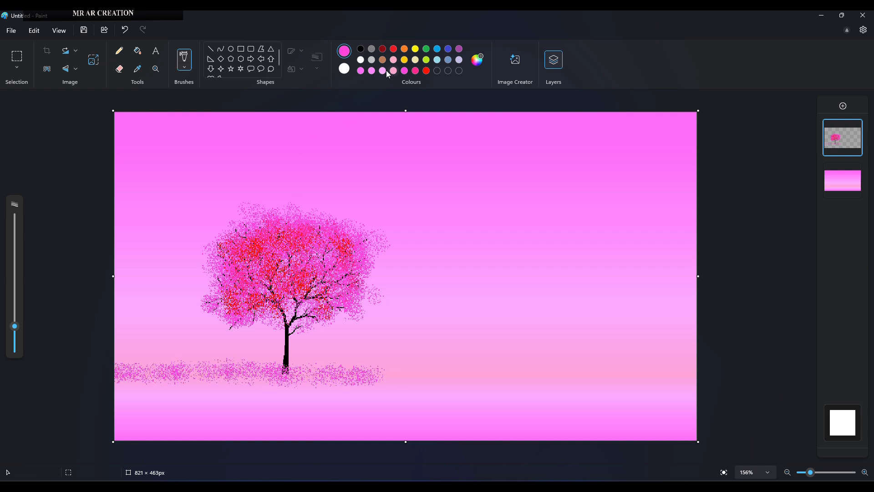
click(185, 64)
click(222, 194)
drag(163, 366, 271, 369)
drag(332, 372, 378, 374)
mouse_move(271, 319)
mouse_down()
mouse_move(226, 315)
mouse_move(248, 269)
mouse_move(227, 256)
mouse_move(269, 224)
mouse_move(289, 261)
mouse_move(331, 245)
mouse_move(328, 301)
mouse_move(287, 298)
mouse_move(282, 273)
mouse_up()
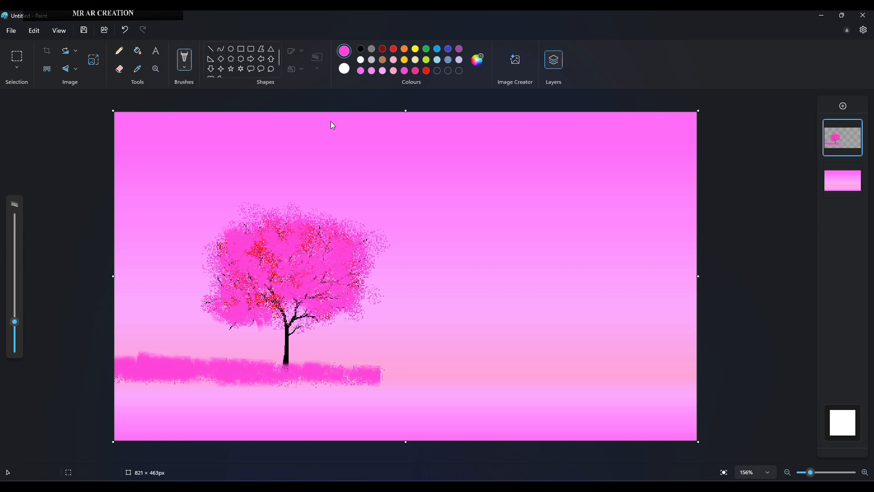
Brush hot pink, red and magenta-pink patches over the crown to build up dense foliage.
mouse_move(261, 242)
mouse_down()
mouse_move(277, 271)
mouse_move(309, 246)
mouse_move(344, 274)
mouse_up()
click(426, 71)
mouse_move(270, 254)
mouse_down()
mouse_move(273, 291)
mouse_move(332, 272)
mouse_move(255, 242)
mouse_move(253, 313)
mouse_up()
click(405, 70)
mouse_move(246, 250)
mouse_down()
mouse_move(287, 283)
mouse_move(216, 288)
mouse_move(264, 223)
mouse_move(268, 230)
mouse_up()
mouse_move(266, 246)
mouse_down()
mouse_move(323, 240)
mouse_move(334, 228)
mouse_move(360, 252)
mouse_move(368, 248)
mouse_move(369, 287)
mouse_up()
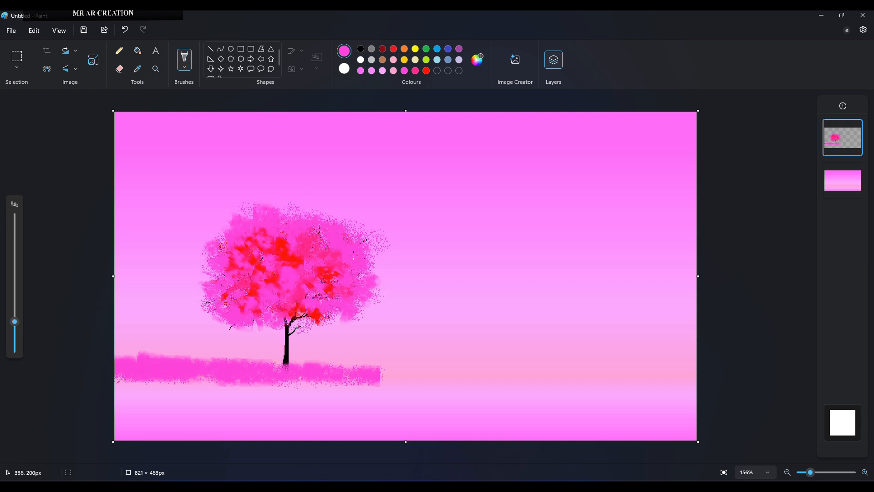
Extend the ground strip to the canvas's right edge in magenta-pink and hot pink, using a smaller brush towards the right.
click(405, 71)
mouse_move(267, 375)
mouse_down()
mouse_move(223, 368)
mouse_move(237, 373)
mouse_move(118, 376)
mouse_up()
drag(283, 375, 471, 375)
click(405, 71)
drag(15, 322, 15, 335)
mouse_move(482, 376)
mouse_down()
mouse_move(437, 378)
mouse_move(508, 365)
mouse_move(532, 380)
mouse_move(527, 374)
mouse_move(542, 374)
mouse_move(510, 372)
mouse_move(697, 373)
mouse_move(515, 377)
mouse_up()
click(415, 71)
mouse_move(370, 374)
mouse_down()
mouse_move(693, 373)
mouse_move(633, 372)
mouse_up()
Undo the first red strokes on the ground strip and dab red accents along its full length with a resized brush.
click(426, 71)
drag(163, 373, 142, 369)
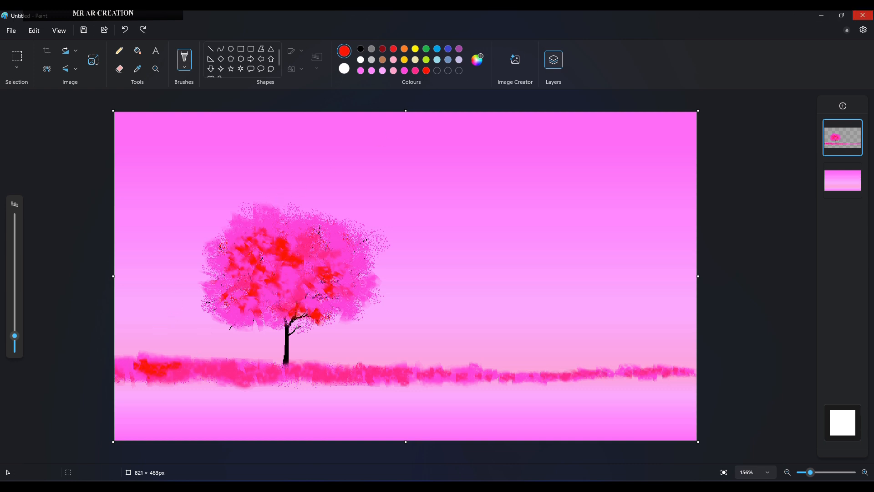
key(ctrl+z)
key(ctrl+z)
drag(16, 331, 15, 327)
mouse_move(138, 369)
mouse_down()
mouse_move(329, 374)
mouse_move(407, 388)
mouse_move(402, 370)
mouse_move(658, 374)
mouse_up()
Blend magenta-pink strokes over the red accents along the ground strip.
click(15, 335)
click(404, 72)
mouse_move(585, 377)
mouse_down()
mouse_move(541, 375)
mouse_move(605, 374)
mouse_move(119, 372)
mouse_up()
Enlarge the brush and fill out the upper and right edges of the crown with pink foliage.
drag(15, 334, 14, 326)
mouse_move(344, 226)
mouse_down()
mouse_move(368, 264)
mouse_move(338, 220)
mouse_move(367, 232)
mouse_move(370, 246)
mouse_move(361, 241)
mouse_up()
click(415, 71)
click(404, 71)
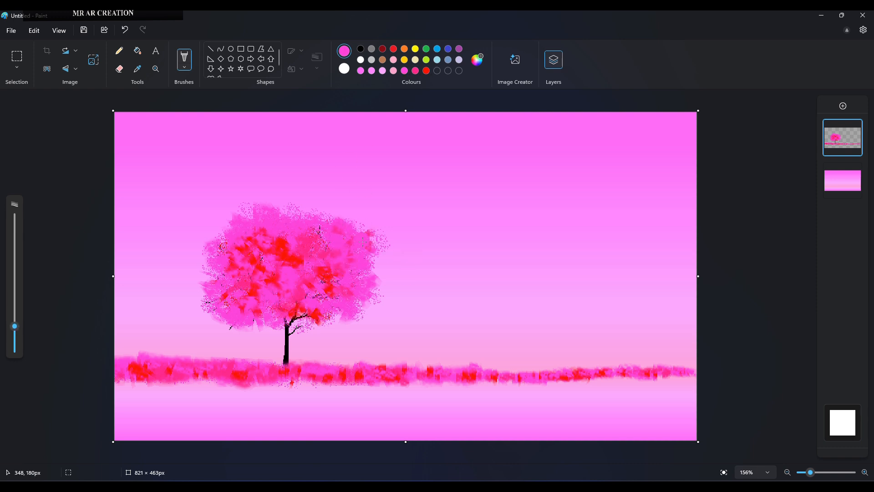
mouse_move(308, 212)
mouse_down()
mouse_move(294, 214)
mouse_move(326, 220)
mouse_up()
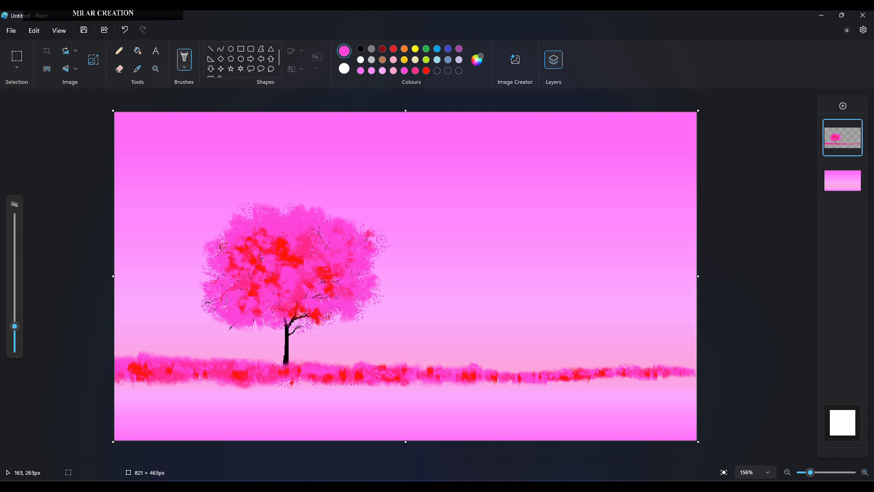
Select the tree and ground strip with a rectangle, make a copy and place it below the shoreline.
click(119, 51)
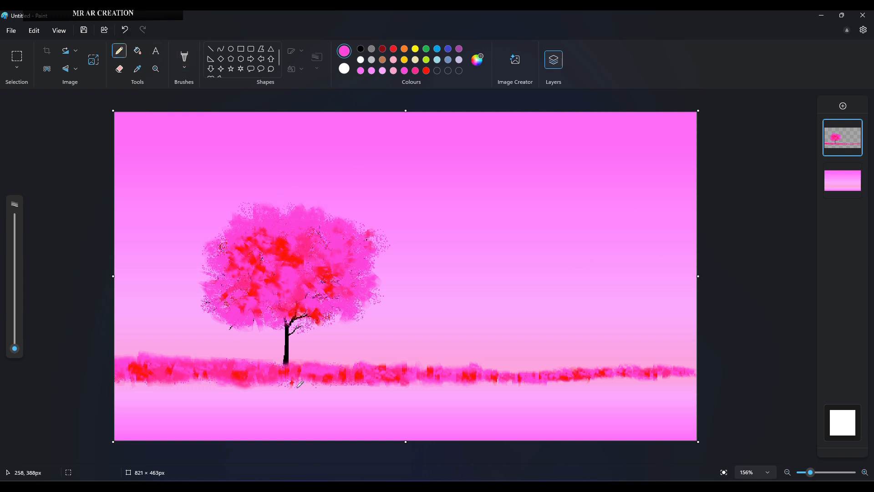
click(363, 49)
click(17, 56)
drag(117, 170, 723, 377)
right_click(382, 229)
right_click(416, 258)
click(449, 298)
drag(348, 196, 375, 475)
Flip the copied tree vertically and align it under the original as a water reflection.
right_click(348, 260)
mouse_move(423, 436)
click(497, 438)
drag(128, 377, 122, 377)
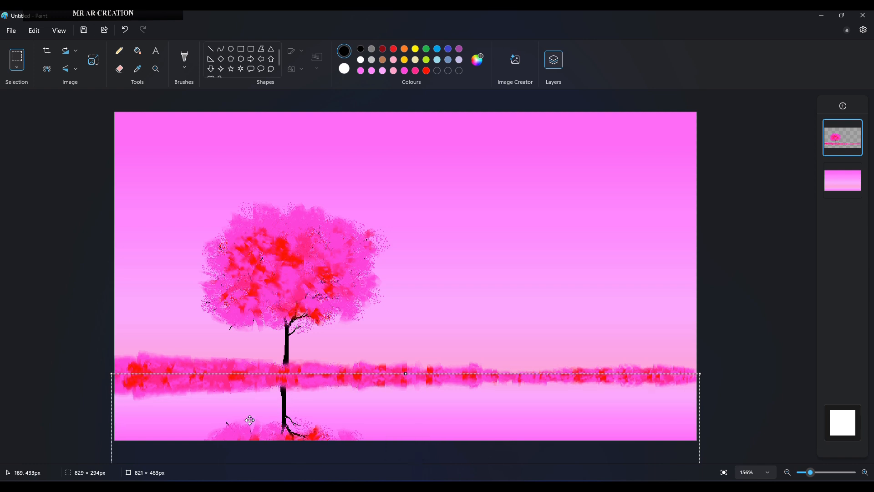
Set the drawing colour to white and switch back to the brush.
click(119, 51)
click(361, 59)
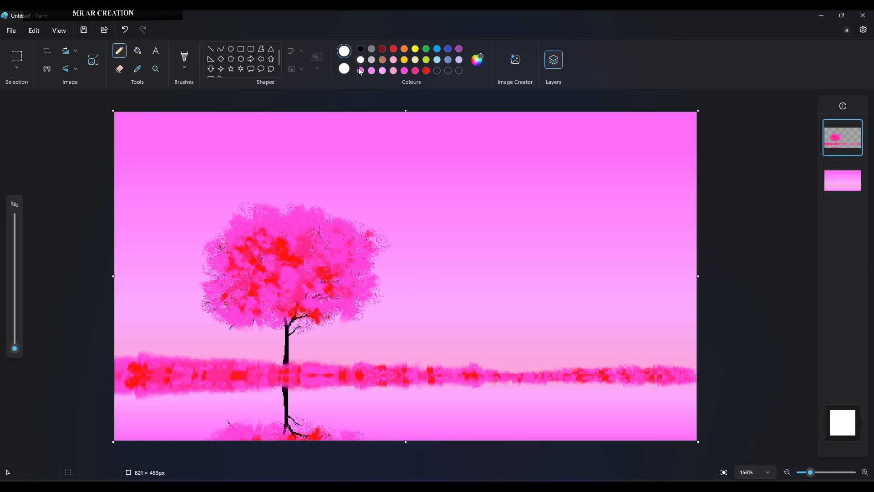
click(184, 57)
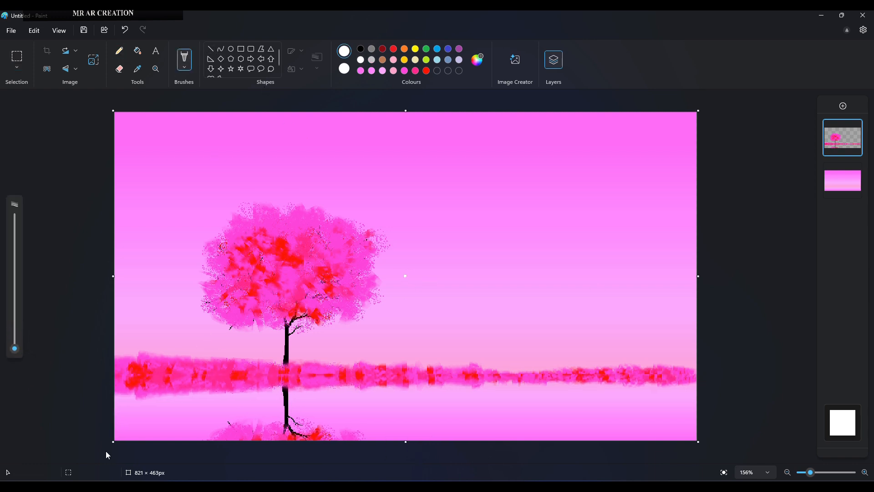
Try painting white streaks along the left part of the shoreline, and undo the strokes.
key(ctrl+z)
mouse_move(130, 378)
mouse_down()
mouse_move(280, 377)
mouse_move(193, 374)
mouse_up()
drag(161, 377, 206, 376)
drag(133, 380, 154, 379)
drag(273, 376, 313, 376)
drag(239, 384, 121, 394)
drag(213, 391, 166, 387)
key(ctrl+z)
key(ctrl+z)
key(ctrl+z)
key(ctrl+z)
key(ctrl+z)
key(ctrl+z)
key(ctrl+z)
key(ctrl+z)
key(ctrl+z)
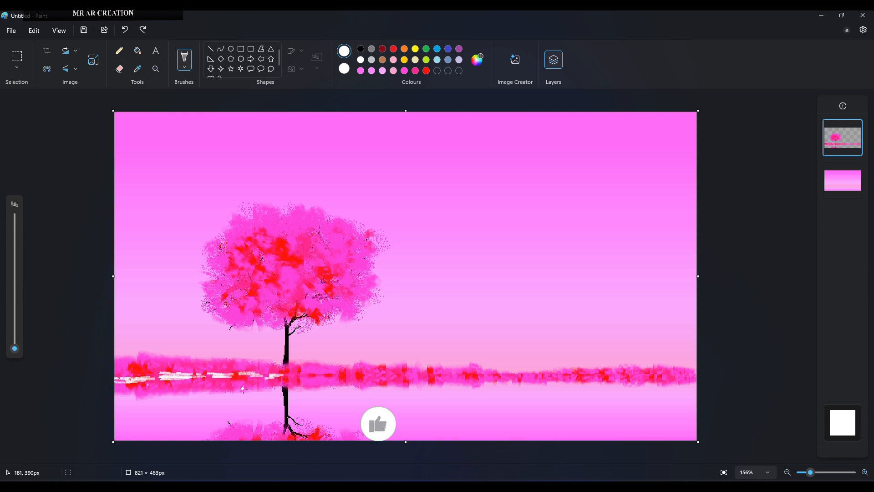
key(ctrl+z)
key(ctrl+z)
key(ctrl+z)
key(ctrl+z)
key(ctrl+z)
key(ctrl+z)
Paint thin white ripples across the water at the trunk's base with the smallest brush, undoing unwanted strokes.
click(18, 349)
mouse_move(260, 388)
mouse_down()
mouse_move(241, 385)
mouse_move(333, 388)
mouse_move(248, 386)
mouse_up()
key(ctrl+z)
mouse_move(261, 384)
mouse_down()
mouse_move(296, 384)
mouse_move(224, 388)
mouse_up()
drag(227, 386, 218, 386)
drag(206, 386, 194, 387)
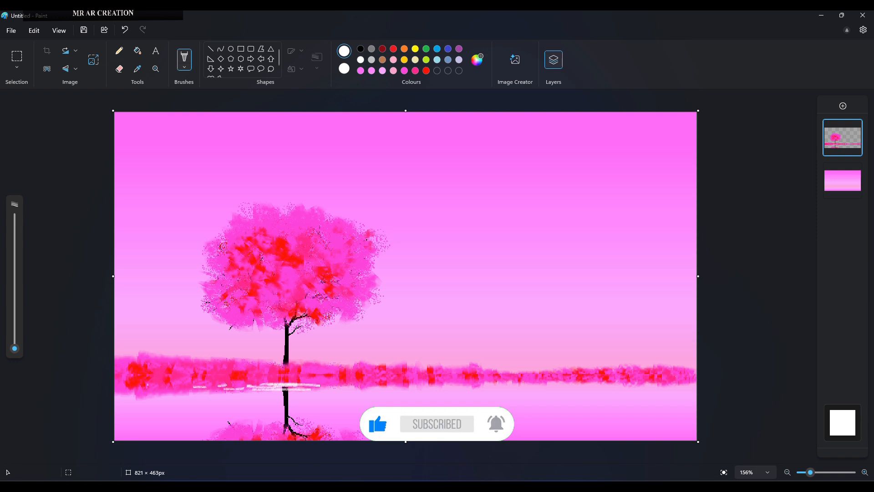
mouse_move(278, 383)
mouse_down()
mouse_move(218, 376)
mouse_move(250, 376)
mouse_move(255, 390)
mouse_move(213, 386)
mouse_move(238, 393)
mouse_up()
key(ctrl+z)
key(ctrl+z)
key(ctrl+z)
key(ctrl+z)
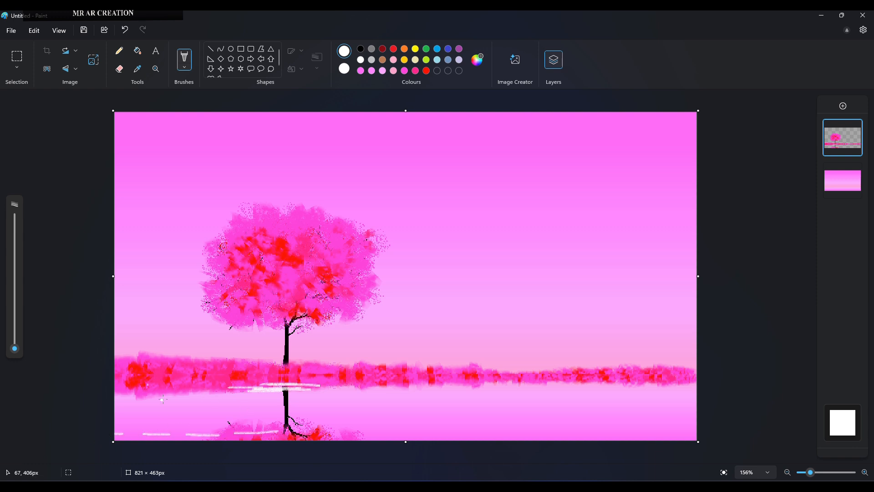
Paint horizontal white ripples over the tree's reflection and the water at the left edge.
drag(268, 401, 331, 405)
mouse_move(301, 414)
mouse_down()
mouse_move(356, 417)
mouse_move(268, 436)
mouse_up()
drag(297, 430, 179, 439)
drag(258, 414, 175, 402)
drag(192, 395, 115, 392)
drag(131, 403, 114, 403)
Paint a dense white glint on the right side of the water and scatter short ripples across the middle and right.
drag(577, 394, 482, 393)
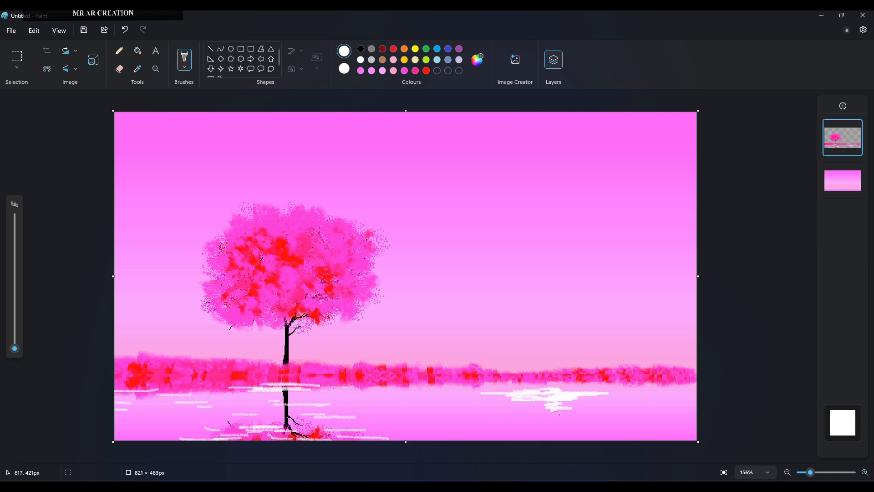
drag(427, 393, 384, 393)
drag(442, 401, 420, 400)
drag(412, 406, 346, 407)
drag(461, 415, 409, 416)
drag(642, 407, 601, 406)
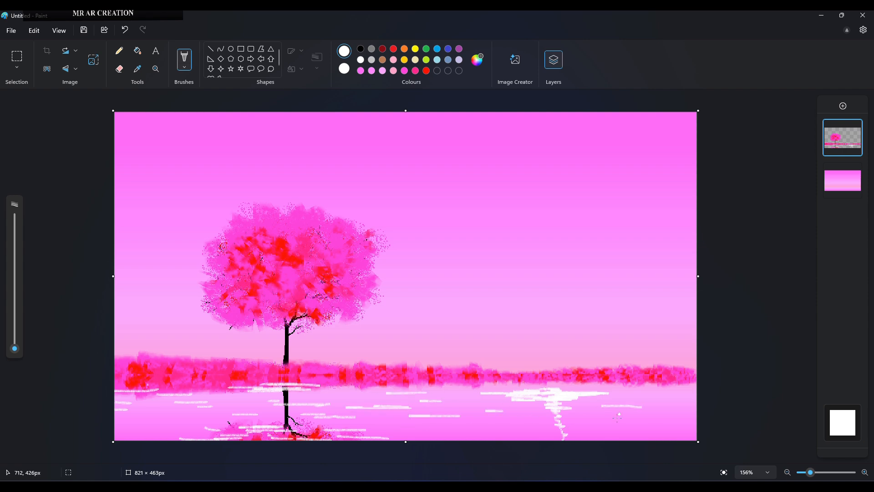
Paint white ripples over the right side of the water and along the shoreline, undoing the unwanted strokes.
drag(664, 389, 696, 389)
drag(687, 414, 644, 414)
drag(633, 408, 614, 408)
drag(627, 397, 604, 397)
drag(644, 394, 75, 393)
key(ctrl+z)
key(ctrl+z)
key(ctrl+z)
key(ctrl+z)
key(ctrl+z)
key(ctrl+z)
key(ctrl+z)
key(ctrl+z)
key(ctrl+z)
Scatter more white ripples across the water, from the area around the tree's reflection to the far right edge.
mouse_move(136, 406)
mouse_down()
mouse_move(118, 405)
mouse_move(174, 411)
mouse_up()
drag(152, 427, 217, 432)
mouse_move(248, 426)
mouse_down()
mouse_move(298, 434)
mouse_move(383, 421)
mouse_move(341, 438)
mouse_up()
drag(322, 408, 236, 405)
drag(327, 414, 334, 415)
mouse_move(409, 408)
mouse_down()
mouse_move(452, 418)
mouse_move(428, 425)
mouse_move(390, 418)
mouse_up()
mouse_move(579, 420)
mouse_down()
mouse_move(636, 421)
mouse_move(542, 417)
mouse_move(658, 425)
mouse_move(565, 421)
mouse_up()
drag(634, 407, 711, 403)
Sample light pink from the water and paint horizontal strokes over the white ripples and the trunk's reflection.
click(137, 72)
click(203, 399)
mouse_move(359, 396)
mouse_down()
mouse_move(538, 387)
mouse_move(665, 403)
mouse_move(640, 419)
mouse_move(440, 423)
mouse_move(376, 408)
mouse_move(232, 408)
mouse_move(220, 425)
mouse_move(127, 431)
mouse_up()
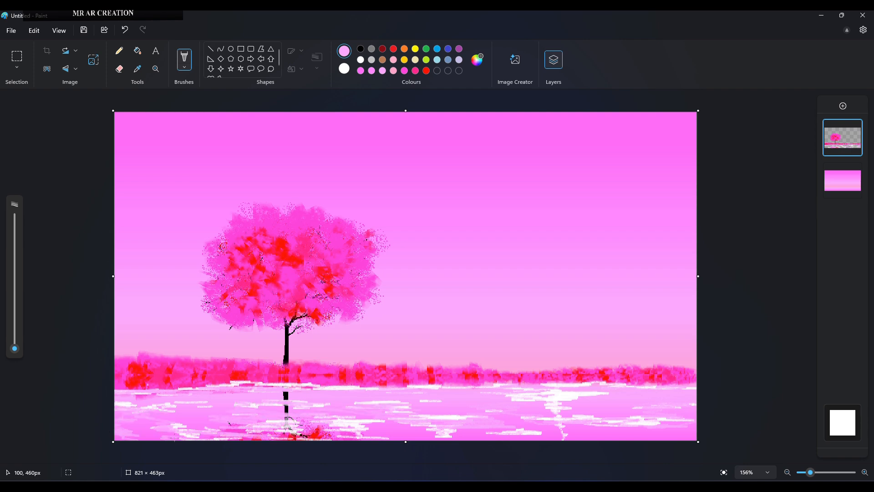
drag(378, 433, 469, 425)
mouse_move(415, 423)
mouse_down()
mouse_move(308, 423)
mouse_move(284, 394)
mouse_up()
drag(520, 390, 589, 387)
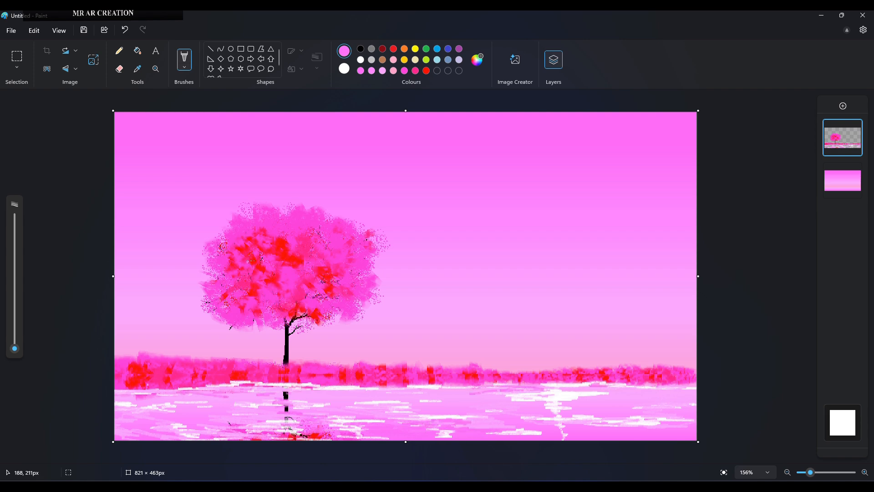
Draw a moon in the sky right of the tree as a circle about 111 × 111 px with white outline and solid fill.
click(231, 52)
drag(507, 221, 590, 302)
drag(560, 259, 560, 199)
click(362, 60)
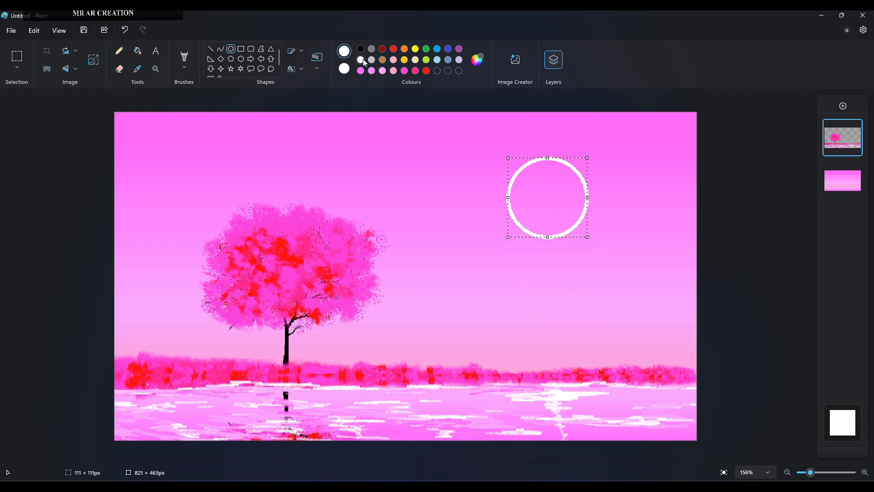
click(294, 69)
click(317, 112)
Shade the moon with an enlarged brush, using a palette pink and a pink sampled from the upper sky.
click(183, 62)
drag(15, 348, 16, 335)
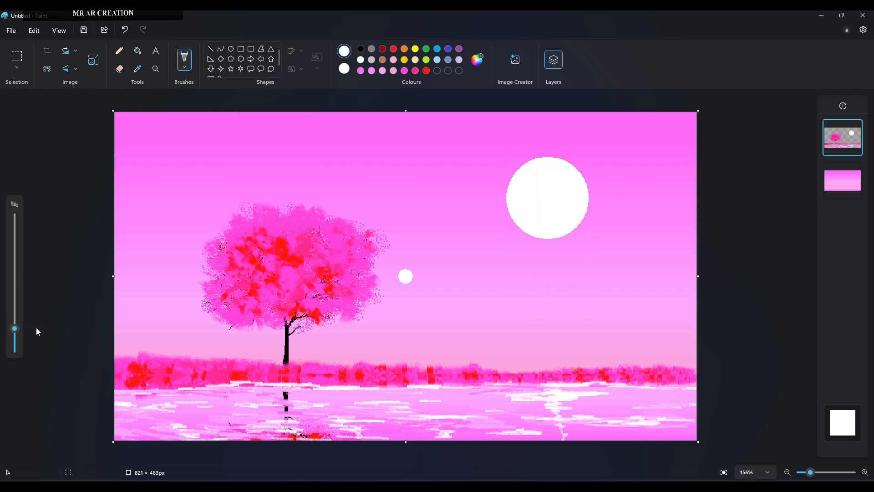
click(361, 70)
click(538, 186)
mouse_move(538, 186)
mouse_down()
mouse_move(521, 196)
mouse_move(546, 214)
mouse_move(530, 221)
mouse_move(531, 182)
mouse_move(565, 191)
mouse_move(548, 219)
mouse_move(524, 191)
mouse_move(545, 191)
mouse_move(521, 179)
mouse_move(535, 205)
mouse_move(569, 223)
mouse_up()
click(137, 68)
click(383, 122)
mouse_move(574, 179)
mouse_down()
mouse_move(531, 187)
mouse_move(545, 198)
mouse_move(516, 183)
mouse_move(558, 204)
mouse_move(550, 174)
mouse_move(530, 220)
mouse_up()
Blend white and light pink strokes over the centre of the moon.
click(361, 60)
mouse_move(540, 181)
mouse_down()
mouse_move(524, 201)
mouse_move(560, 199)
mouse_move(551, 222)
mouse_move(531, 198)
mouse_move(574, 187)
mouse_move(562, 209)
mouse_up()
click(383, 71)
mouse_move(553, 191)
mouse_down()
mouse_move(561, 196)
mouse_move(538, 189)
mouse_move(530, 175)
mouse_move(560, 180)
mouse_move(567, 217)
mouse_up()
Mix the custom pale pink #FBC4FF, brush mottled patches across the moon, and mix a second pale pink.
click(361, 60)
click(477, 59)
click(402, 224)
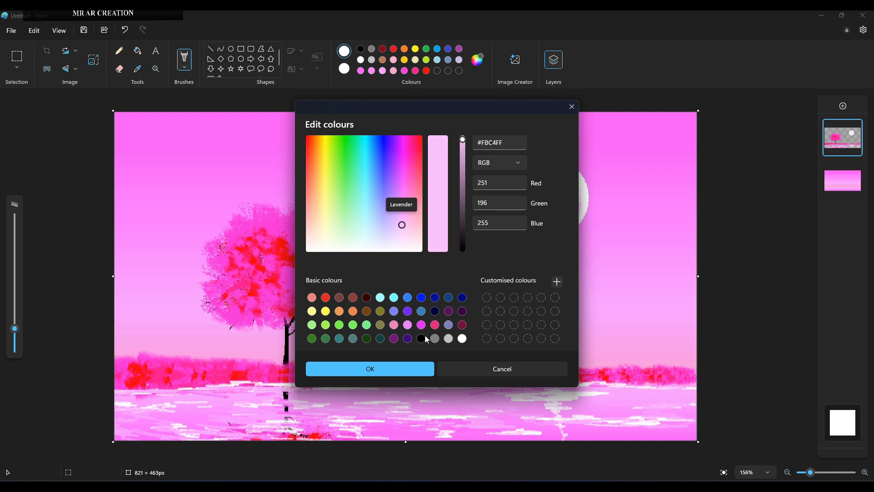
click(369, 367)
mouse_move(520, 178)
mouse_down()
mouse_move(525, 193)
mouse_move(569, 186)
mouse_move(542, 224)
mouse_up()
drag(554, 190, 544, 179)
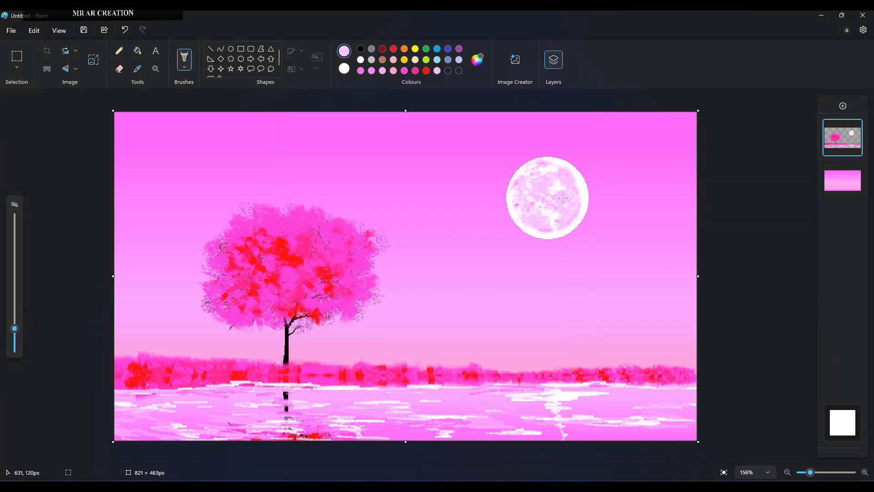
click(477, 60)
click(403, 228)
click(369, 367)
Outline a small black swan with the pencil on the water, to the right of the tree's reflection.
click(361, 50)
click(119, 51)
scroll(349, 409, up, 2)
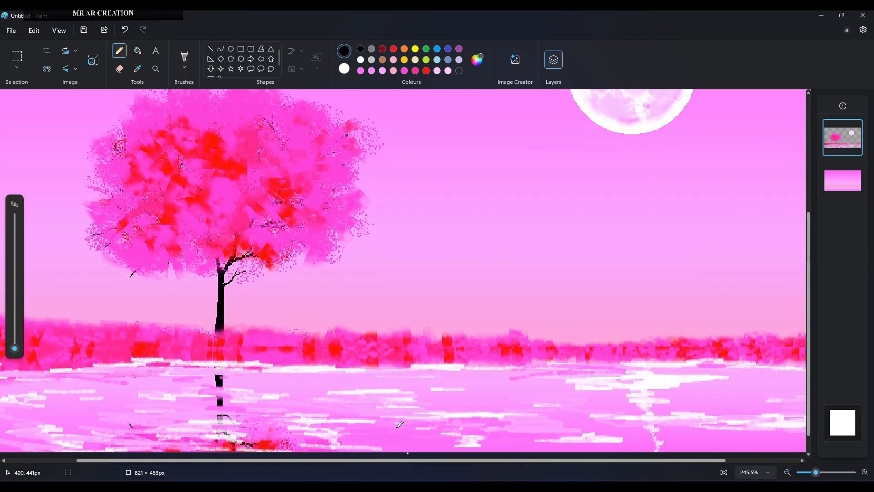
scroll(407, 413, up, 1)
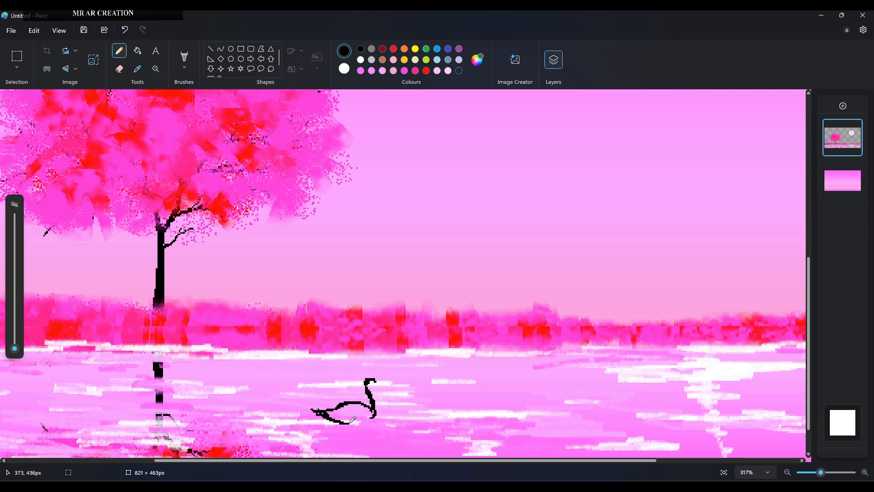
Fill the swan's body with a thicker black pencil and refine its tail and beak with the thinnest one.
drag(15, 349, 14, 341)
drag(329, 414, 346, 412)
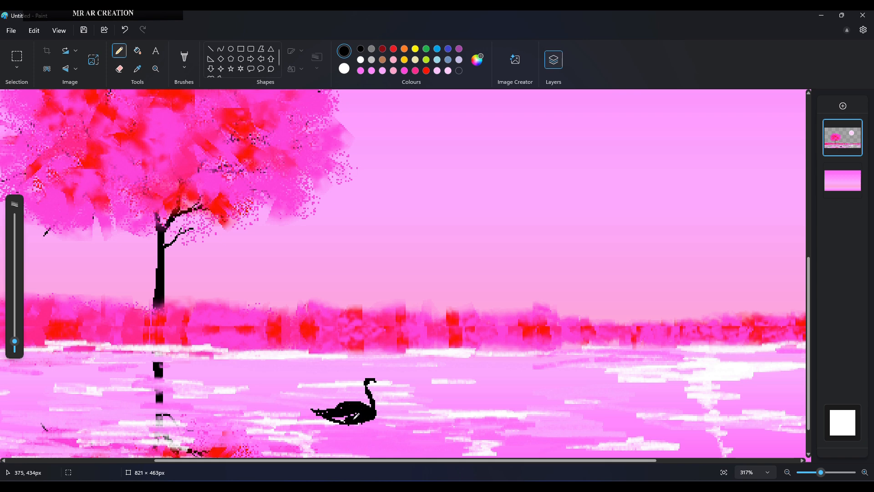
drag(15, 349, 15, 348)
scroll(317, 382, down, 1)
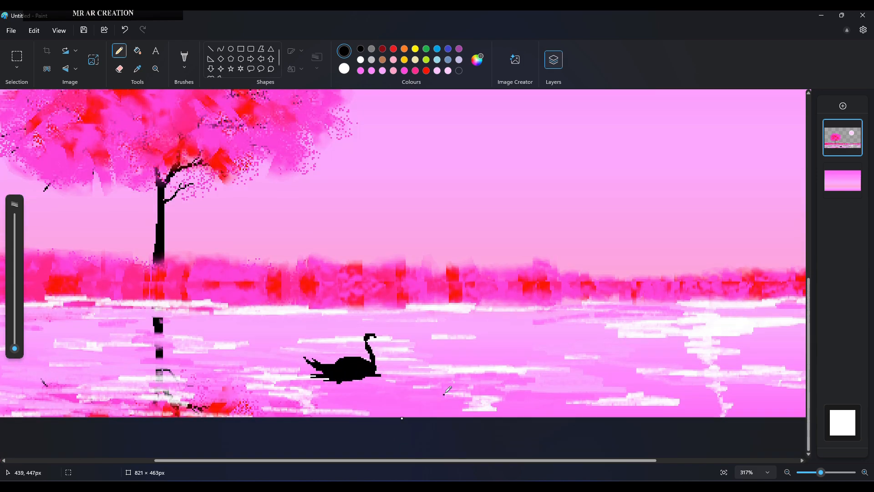
ctrl+scroll(446, 392, up, 3)
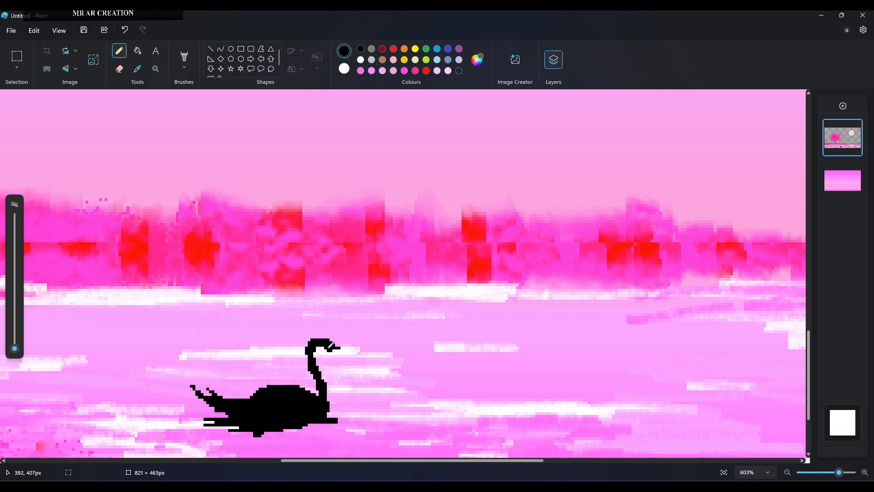
Copy the swan, paste it to the right of the original, and flip the copy horizontally so the two face each other.
ctrl+scroll(371, 340, down, 4)
ctrl+scroll(440, 414, up, 5)
click(17, 57)
drag(84, 299, 309, 434)
right_click(231, 378)
click(257, 190)
right_click(271, 192)
click(316, 230)
drag(105, 157, 437, 377)
right_click(412, 356)
mouse_move(497, 319)
click(577, 332)
click(317, 337)
scroll(376, 341, down, 1)
Round out the mirrored swan's chest with the black pencil.
click(119, 50)
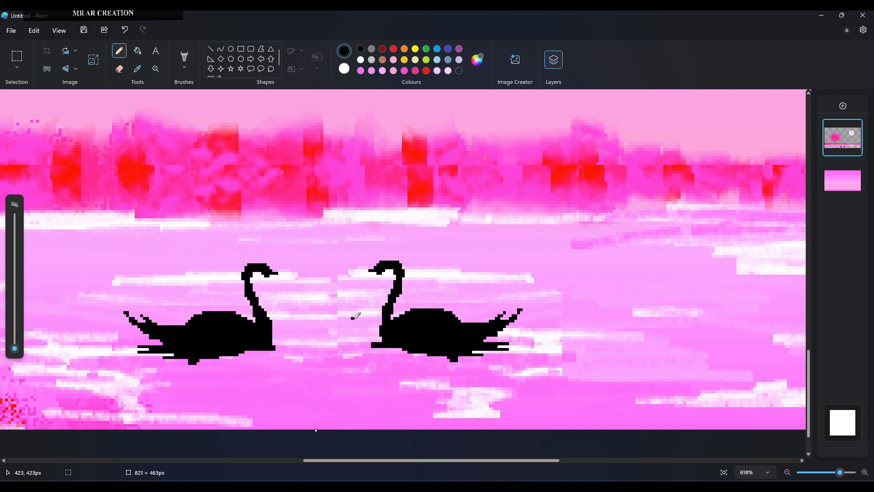
scroll(383, 333, down, 1)
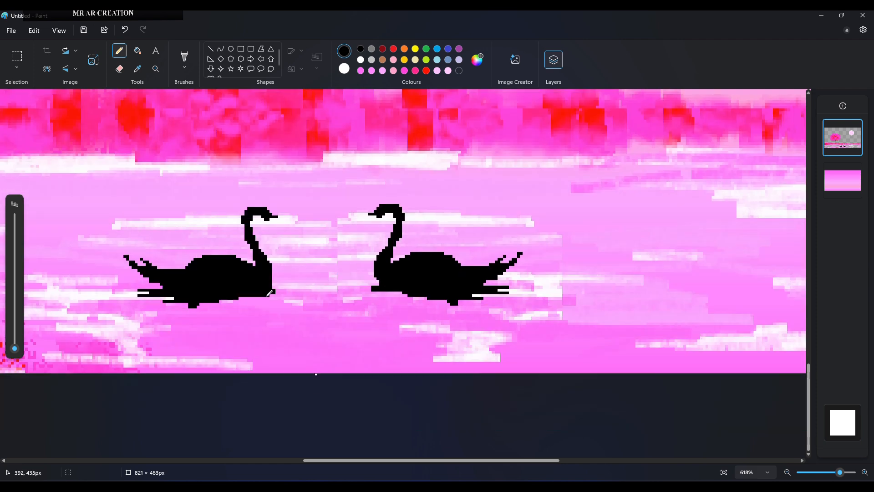
Try a pencil stroke in near-black #0F0F0F below the left swan, and undo it.
click(463, 241)
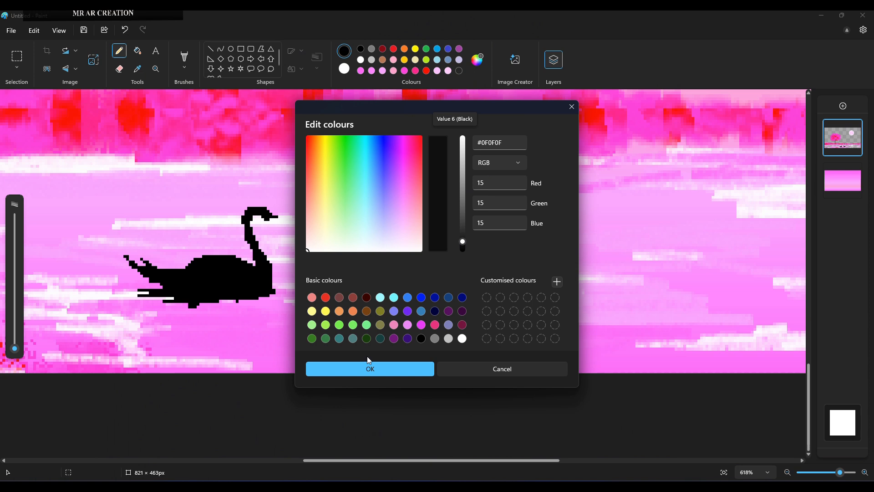
click(380, 368)
mouse_move(263, 295)
mouse_down()
mouse_move(255, 296)
mouse_move(265, 305)
mouse_move(153, 303)
mouse_move(285, 299)
mouse_move(212, 318)
mouse_up()
key(ctrl+z)
Sample the water colour and trim the lower edges of both swans with the pencil.
click(138, 70)
click(283, 291)
click(135, 71)
click(272, 263)
mouse_move(276, 292)
mouse_down()
mouse_move(257, 301)
mouse_move(101, 302)
mouse_move(196, 304)
mouse_up()
mouse_move(373, 290)
mouse_down()
mouse_move(479, 305)
mouse_move(364, 316)
mouse_up()
key(ctrl+0)
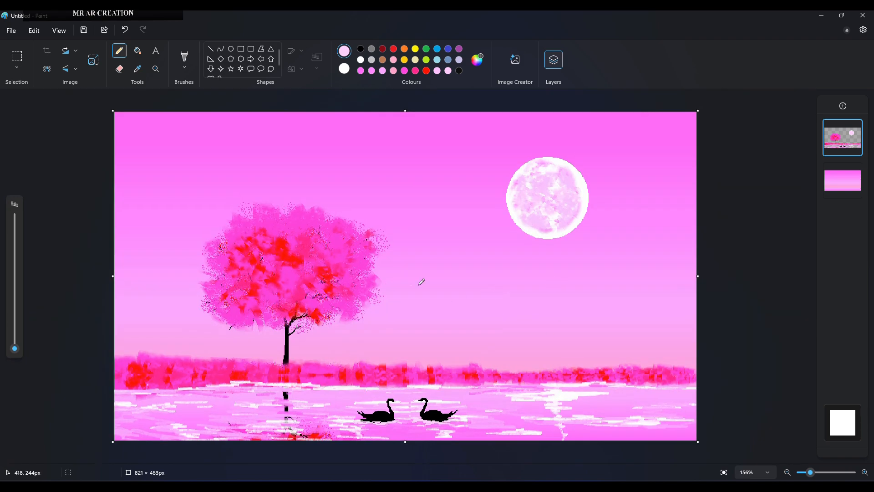
Dab small deep pink falling leaves with a small brush below the foliage right of the trunk, undoing unwanted strokes.
scroll(383, 286, up, 3)
scroll(383, 287, up, 1)
click(184, 58)
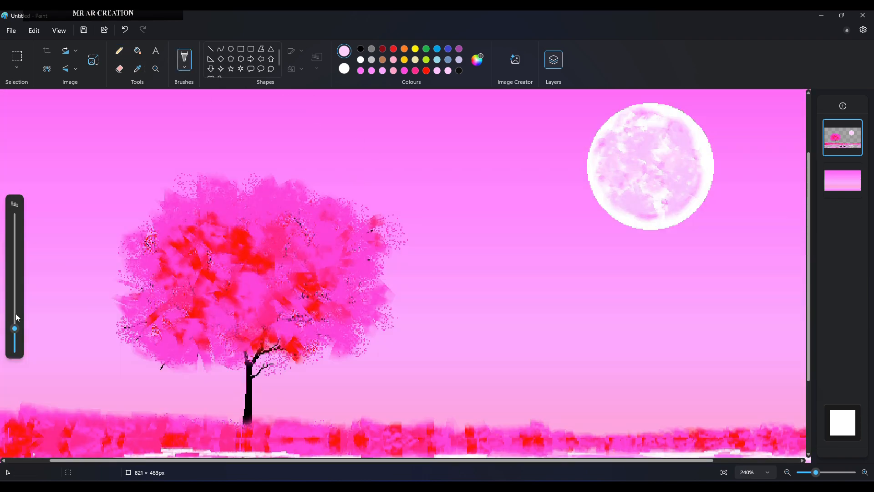
click(416, 71)
drag(315, 376, 312, 379)
drag(15, 349, 14, 345)
mouse_move(352, 372)
mouse_down()
mouse_move(344, 378)
mouse_move(327, 364)
mouse_move(309, 383)
mouse_move(347, 387)
mouse_up()
key(ctrl+z)
key(ctrl+z)
click(346, 363)
drag(323, 399, 275, 391)
click(298, 385)
click(292, 385)
click(291, 398)
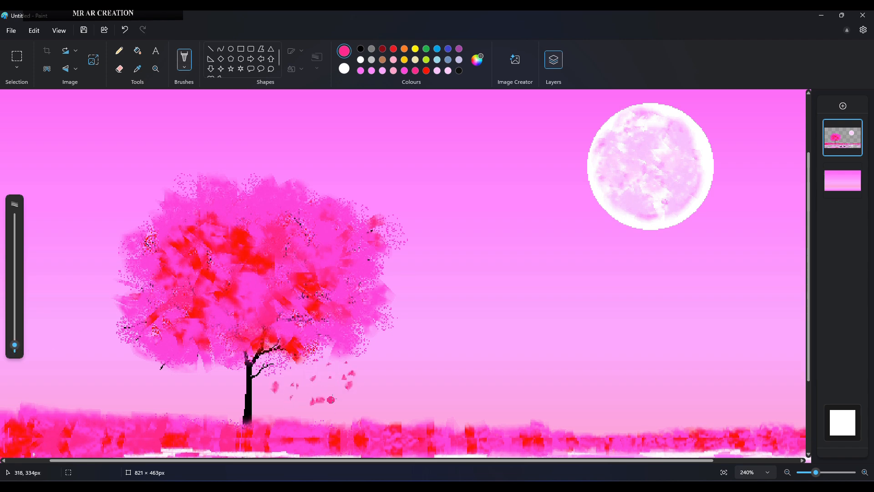
Add more deep pink falling leaves closer to the shoreline right of the trunk, undoing an unwanted stroke.
click(335, 397)
drag(349, 396, 351, 400)
drag(339, 410, 374, 412)
key(ctrl+z)
click(304, 411)
drag(296, 413, 292, 418)
click(276, 401)
click(260, 405)
click(327, 414)
Dab deep pink falling leaves below the foliage on the left side of the trunk.
click(186, 375)
click(195, 376)
click(227, 373)
click(200, 376)
click(223, 395)
drag(226, 382, 179, 385)
click(199, 387)
click(156, 385)
click(158, 377)
Sample red from the tree's foliage and brush red falling leaves on the left side of the trunk.
click(138, 69)
click(173, 383)
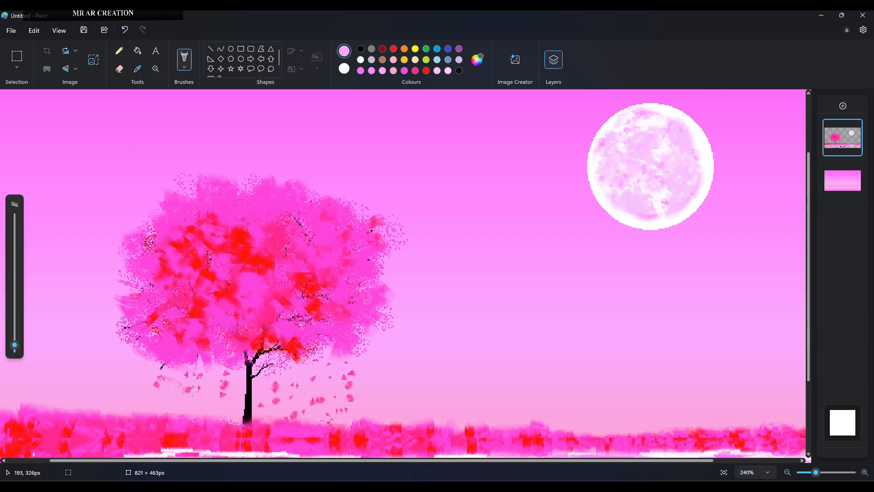
click(138, 52)
click(138, 69)
click(201, 334)
click(184, 59)
click(168, 394)
mouse_move(192, 392)
mouse_down()
mouse_move(176, 408)
mouse_move(222, 412)
mouse_move(143, 404)
mouse_up()
click(222, 412)
click(178, 410)
click(142, 384)
click(115, 369)
Continue the red falling leaves from beside the trunk across to the right, under the foliage.
click(170, 388)
click(234, 387)
click(289, 384)
click(328, 380)
click(362, 366)
click(364, 385)
click(369, 416)
Fill the gaps among the falling leaves left of the trunk with red and magenta dabs.
click(138, 359)
drag(162, 365, 165, 392)
click(404, 70)
click(187, 382)
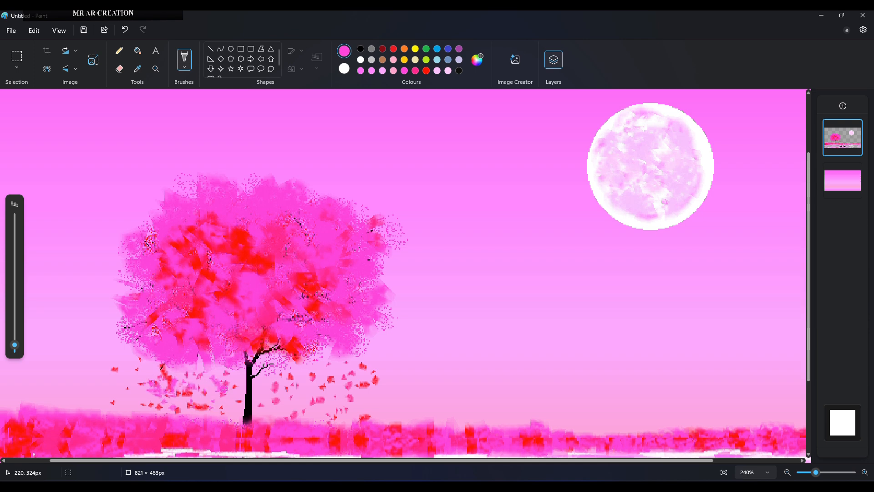
Sample the sky's light pink and paint over parts of the leaf clusters left of the trunk to thin them out.
click(137, 68)
click(133, 361)
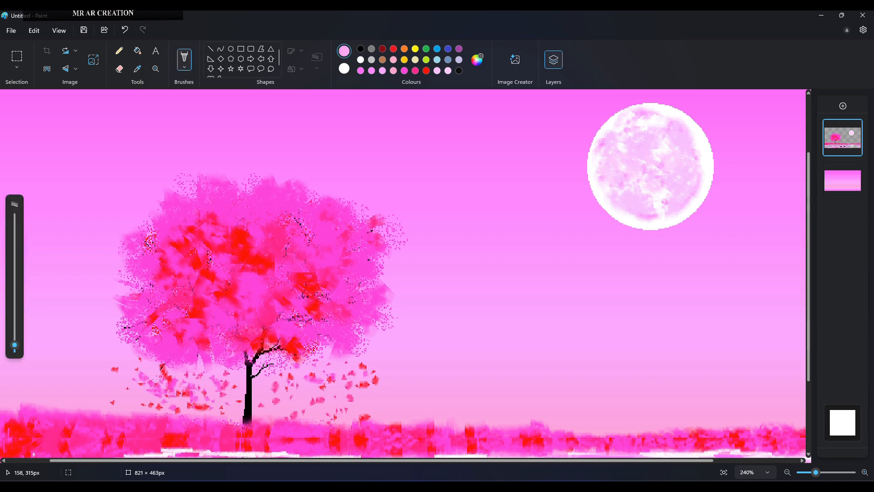
click(180, 392)
mouse_move(155, 391)
mouse_down()
mouse_move(169, 379)
mouse_move(170, 390)
mouse_up()
mouse_move(184, 393)
mouse_down()
mouse_move(195, 395)
mouse_move(157, 393)
mouse_move(227, 383)
mouse_up()
click(115, 370)
click(137, 70)
click(161, 401)
click(158, 406)
drag(217, 378, 223, 393)
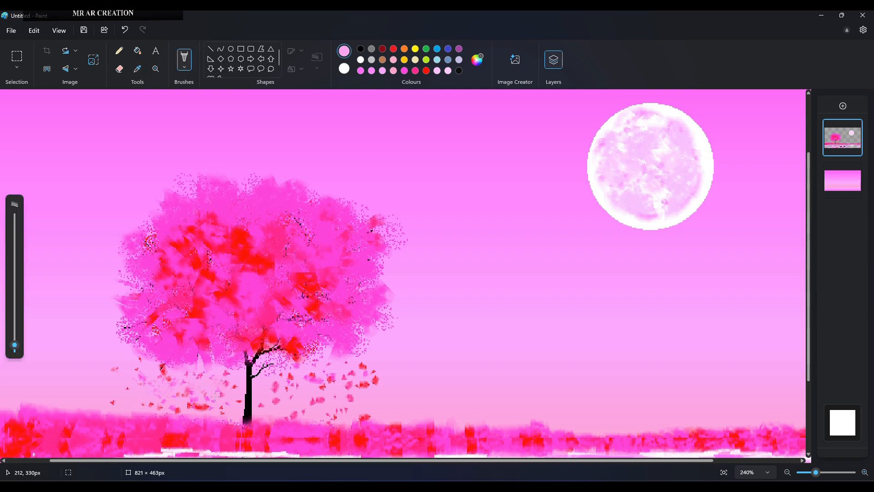
scroll(341, 352, down, 1)
scroll(339, 350, down, 2)
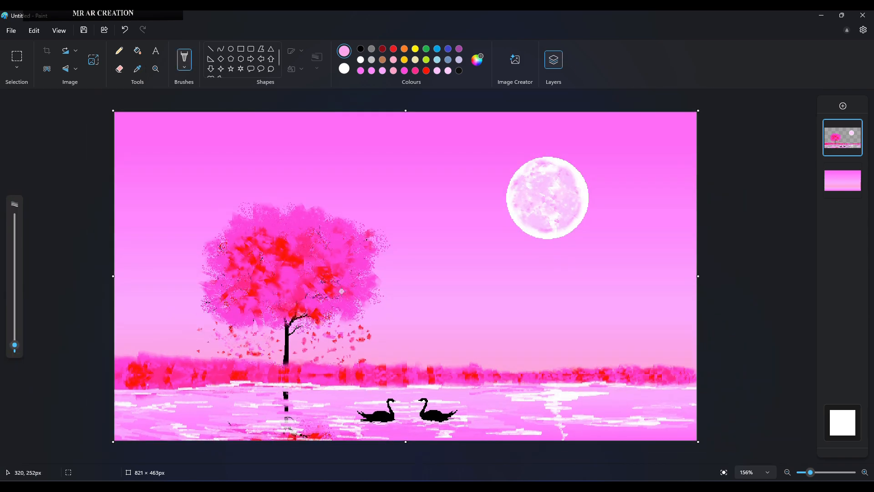
Switch to deep pink and brush small falling leaves in the sky just right of the tree's foliage.
click(137, 68)
click(415, 71)
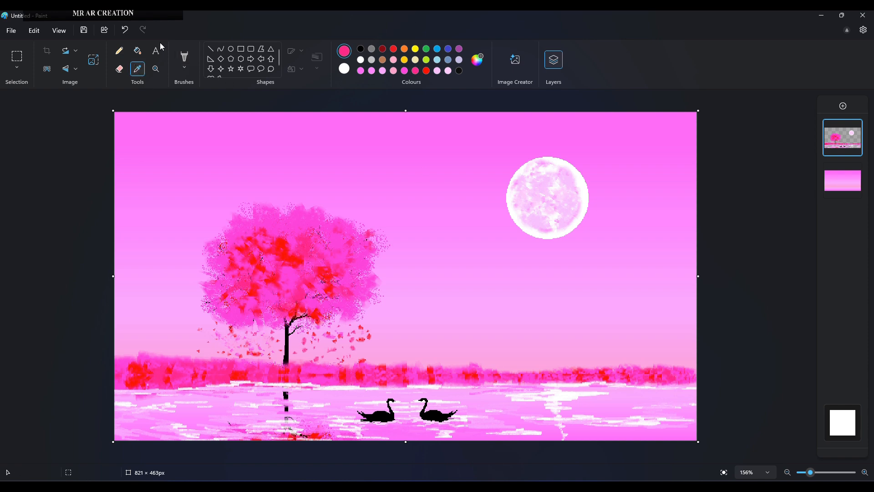
click(183, 56)
drag(423, 273, 416, 274)
click(410, 270)
click(395, 292)
click(388, 324)
mouse_move(388, 304)
mouse_down()
mouse_move(413, 313)
mouse_move(417, 304)
mouse_move(411, 325)
mouse_up()
click(417, 312)
Scatter more deep pink leaves above the shoreline, spreading from under the foliage to below the moon.
click(443, 337)
click(422, 346)
click(418, 346)
click(433, 346)
click(464, 323)
drag(464, 330, 469, 332)
drag(494, 344, 489, 347)
click(451, 351)
drag(486, 360, 482, 361)
mouse_move(389, 350)
mouse_down()
mouse_move(415, 345)
mouse_move(393, 339)
mouse_up()
key(ctrl+z)
click(394, 346)
click(400, 349)
Dab deep pink drifting leaves left of the tree and around the upper edge of its foliage.
click(173, 326)
click(164, 307)
click(139, 301)
key(ctrl+z)
click(232, 206)
click(216, 219)
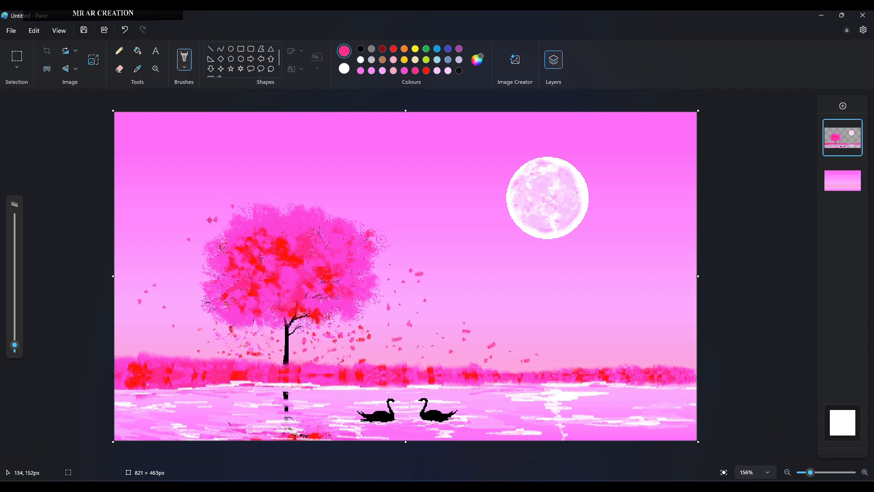
key(ctrl+z)
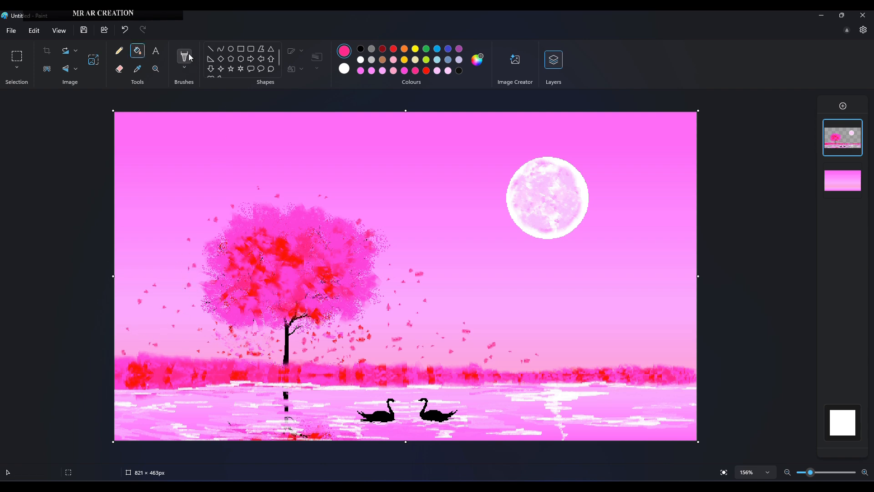
Switch to red and add falling leaves beneath the right side of the foliage.
click(426, 71)
click(392, 317)
click(408, 336)
click(415, 340)
drag(377, 319, 359, 340)
Brush a drifting trail of red leaves just above the shoreline between the tree and the moon.
drag(438, 364, 428, 363)
drag(423, 362, 404, 362)
key(ctrl+z)
key(ctrl+z)
mouse_move(489, 363)
mouse_down()
mouse_move(464, 352)
mouse_move(513, 366)
mouse_move(461, 359)
mouse_up()
key(ctrl+z)
click(482, 362)
click(495, 355)
drag(457, 357, 398, 357)
Add small red leaves among the pink ones in the sky left of the tree.
mouse_move(198, 348)
mouse_down()
mouse_move(215, 335)
mouse_move(166, 348)
mouse_move(198, 338)
mouse_move(186, 323)
mouse_up()
key(ctrl+z)
key(ctrl+z)
click(182, 344)
click(181, 321)
drag(173, 323, 169, 324)
click(155, 334)
drag(171, 309, 166, 314)
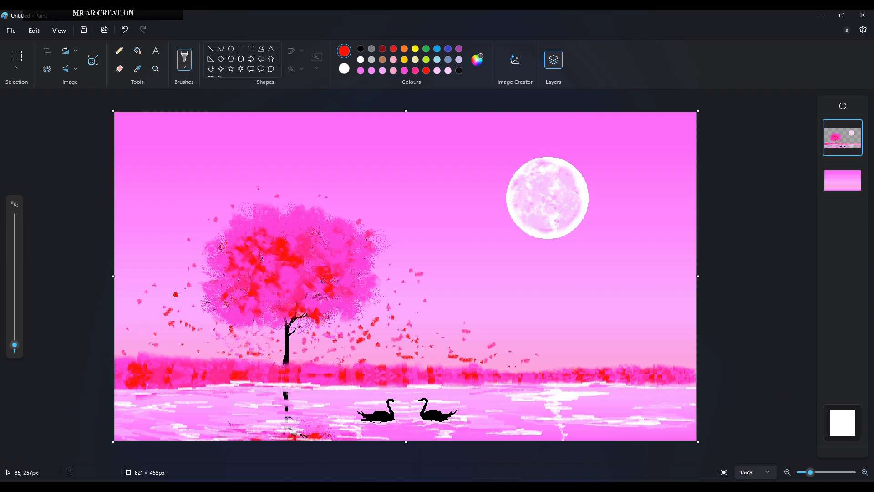
key(ctrl+z)
click(134, 322)
Scatter red leaves above the far right shoreline and along the canvas's right edge.
drag(550, 363, 561, 365)
drag(676, 329, 692, 337)
key(ctrl+z)
click(672, 328)
click(649, 347)
drag(690, 350, 685, 352)
click(674, 353)
key(ctrl+z)
click(688, 354)
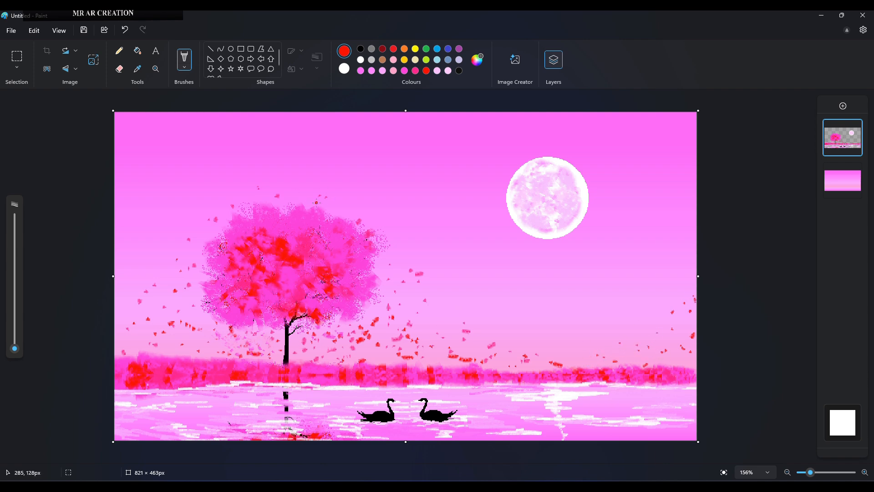
Switch to bright pink, adjust the brush size and add a few leaves among the falling ones.
click(361, 71)
click(19, 346)
drag(137, 324, 133, 333)
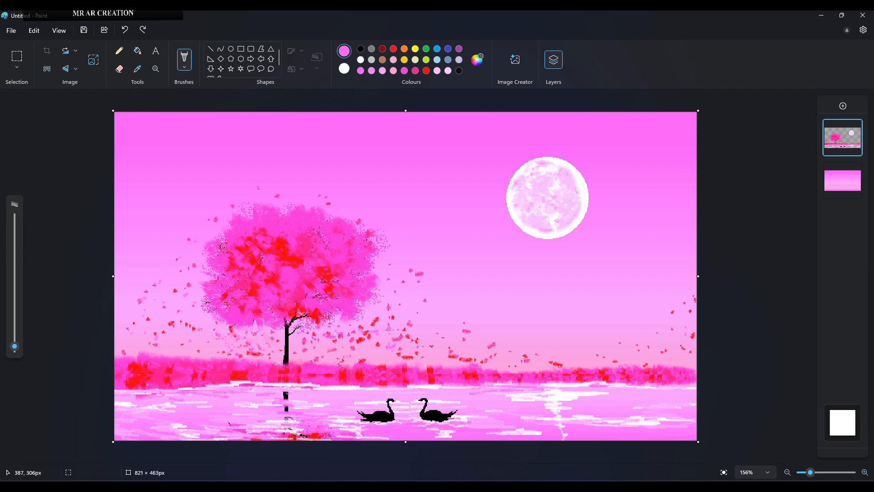
Brush deep pink and magenta fallen leaves floating on the water, mainly left of the trunk's reflection.
click(137, 68)
click(415, 70)
click(184, 57)
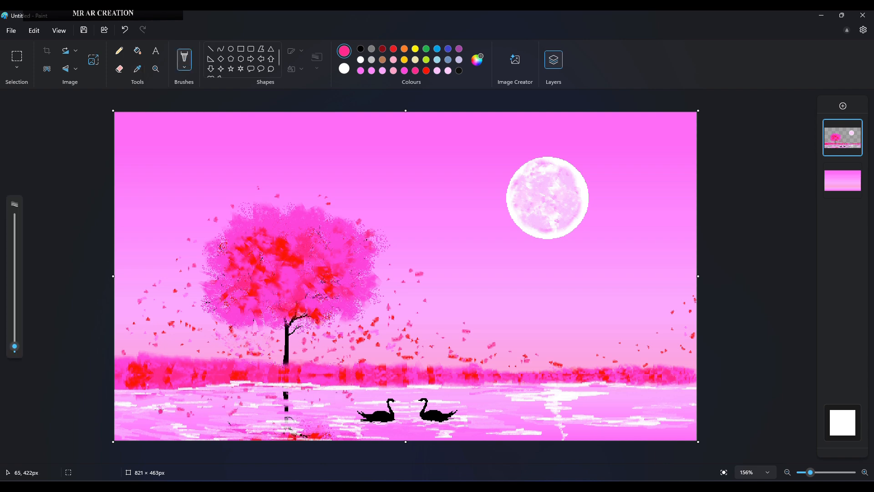
drag(149, 399, 138, 406)
drag(173, 426, 179, 427)
drag(226, 419, 219, 418)
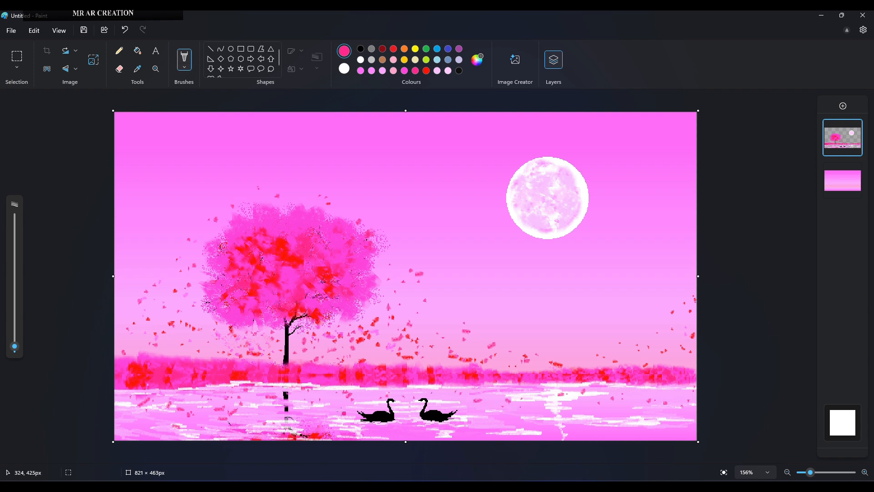
click(404, 71)
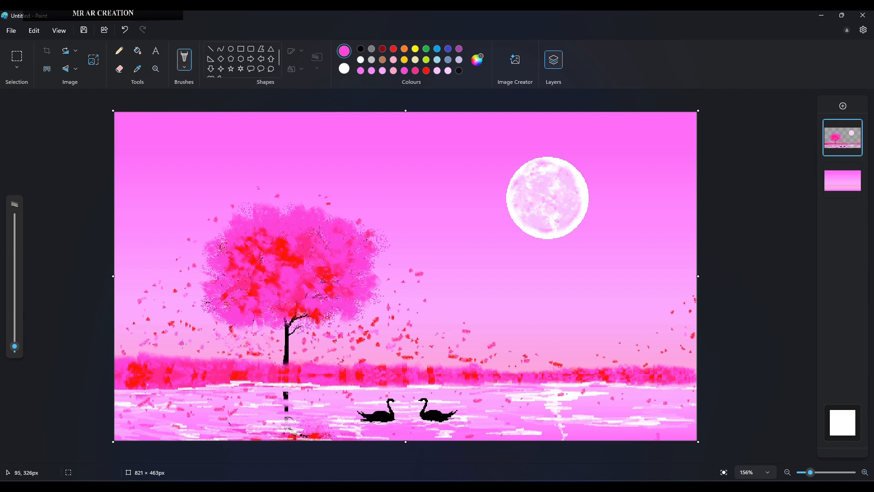
Draw a small black flying bird with the Pencil in the sky below and right of the moon.
click(120, 51)
scroll(553, 240, up, 4)
click(361, 49)
scroll(674, 318, down, 1)
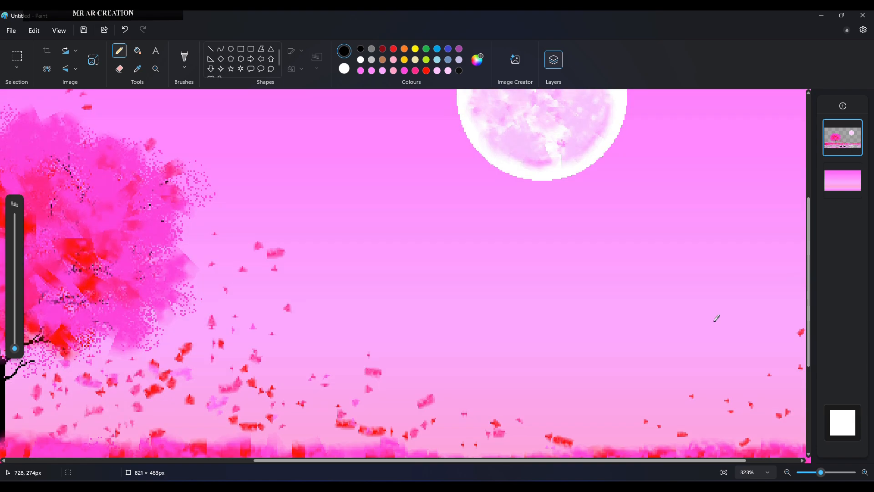
key(ctrl+z)
drag(710, 310, 718, 314)
scroll(775, 323, down, 3)
Draw a second small black bird in the sky between the tree and the moon.
scroll(685, 246, up, 5)
scroll(809, 258, down, 5)
scroll(462, 272, up, 5)
drag(388, 268, 401, 283)
scroll(449, 272, down, 5)
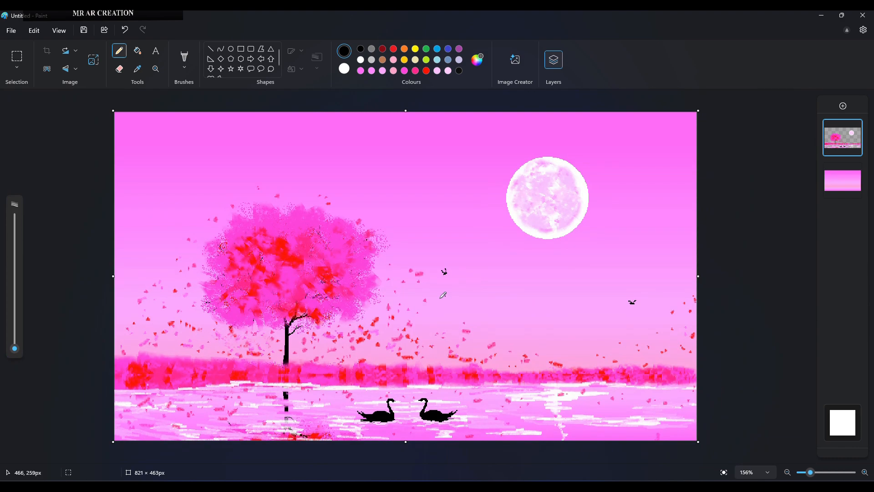
Draw a small black bird in the sky to the upper left of the tree.
scroll(160, 214, up, 5)
drag(123, 221, 137, 220)
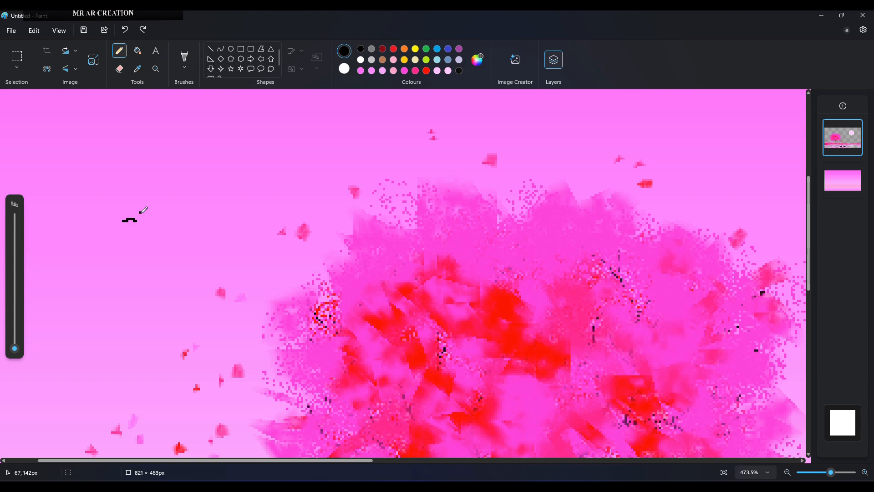
scroll(139, 217, down, 5)
Draw a small black bird low in the sky, above the shoreline leaves beneath the moon.
scroll(466, 230, up, 5)
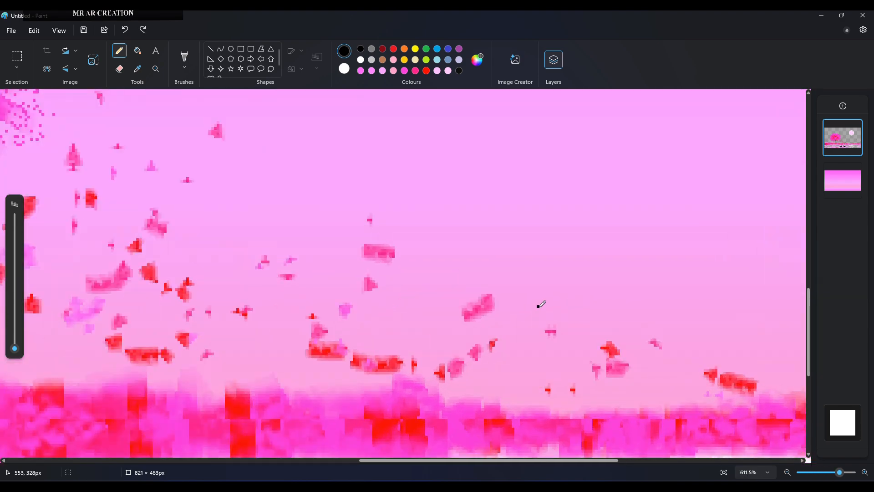
drag(543, 302, 572, 293)
scroll(569, 296, down, 5)
scroll(535, 322, up, 5)
drag(447, 370, 469, 367)
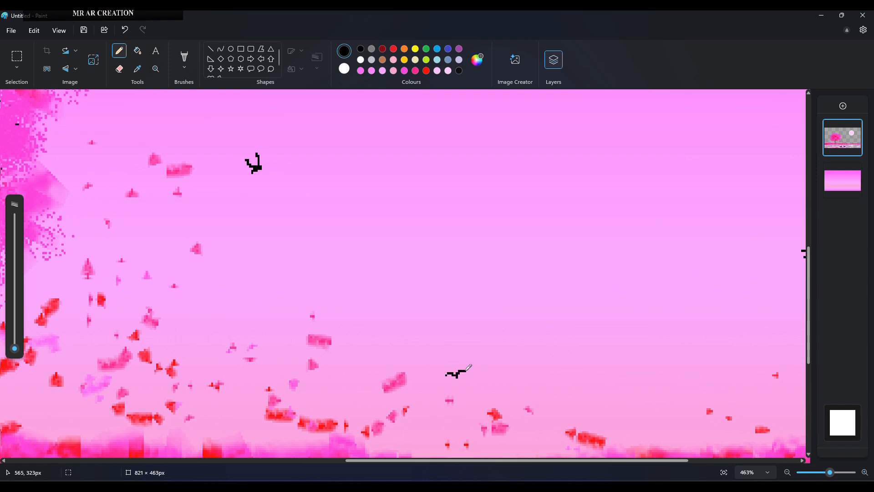
scroll(469, 366, down, 5)
Draw a small black bird just above the upper right of the tree's foliage.
scroll(385, 202, up, 4)
scroll(388, 214, up, 4)
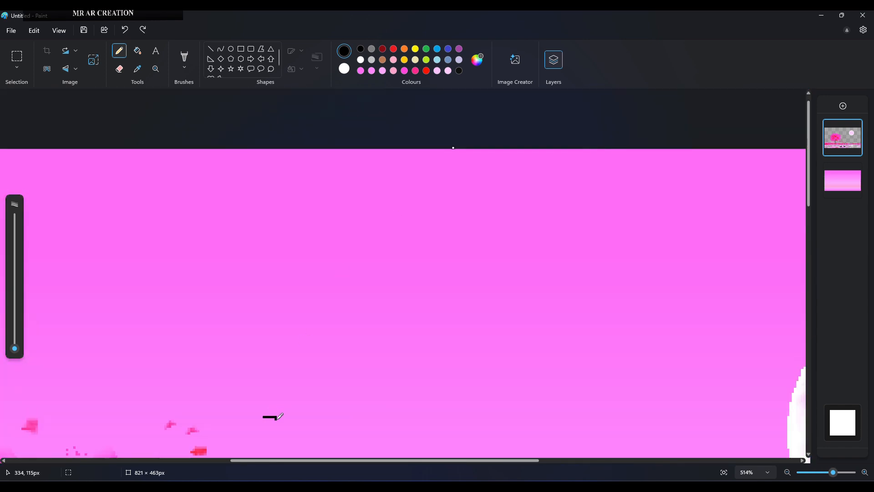
scroll(276, 416, down, 5)
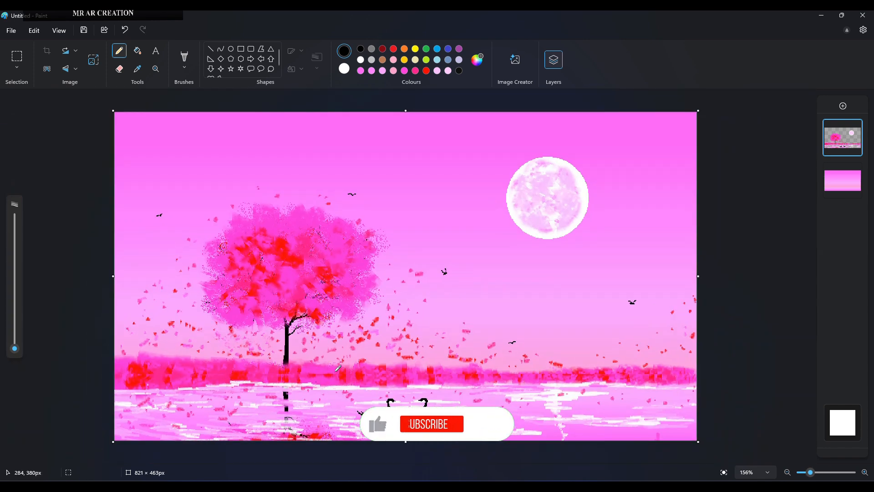
Choose the four-point star shape, set its outline and fill styles, and make the colour white.
click(222, 69)
click(296, 51)
click(315, 71)
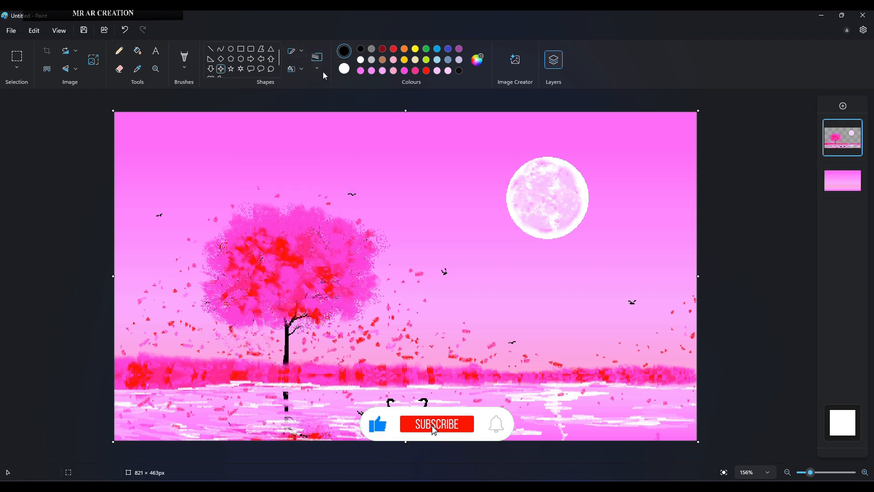
click(297, 70)
click(311, 93)
click(297, 51)
click(321, 90)
click(361, 60)
Place seven small white four-point stars, about 9 px or less, across the sky around the tree and moon.
drag(170, 146, 176, 158)
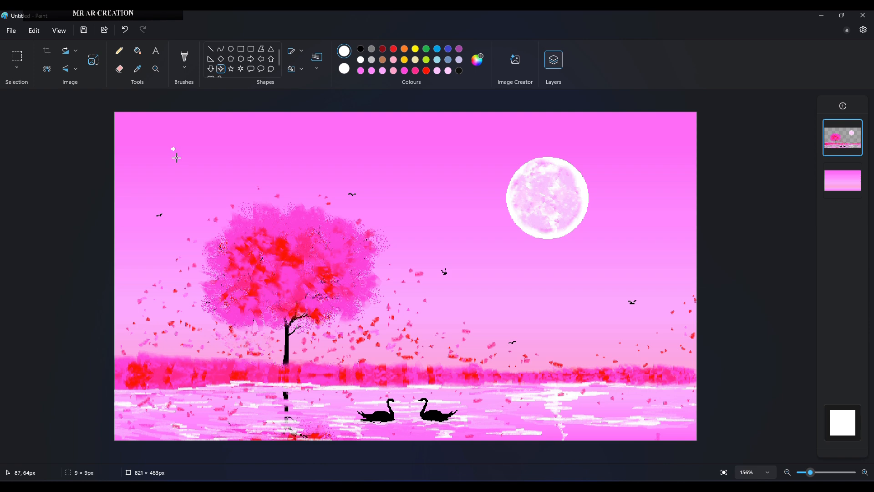
drag(445, 206, 452, 212)
drag(628, 140, 625, 137)
drag(673, 249, 675, 253)
drag(517, 294, 521, 298)
drag(324, 137, 329, 142)
drag(159, 270, 164, 276)
Speckle the sky on the background layer with tiny light stars using a much larger spray brush.
click(184, 66)
click(175, 154)
drag(14, 326, 15, 230)
click(843, 180)
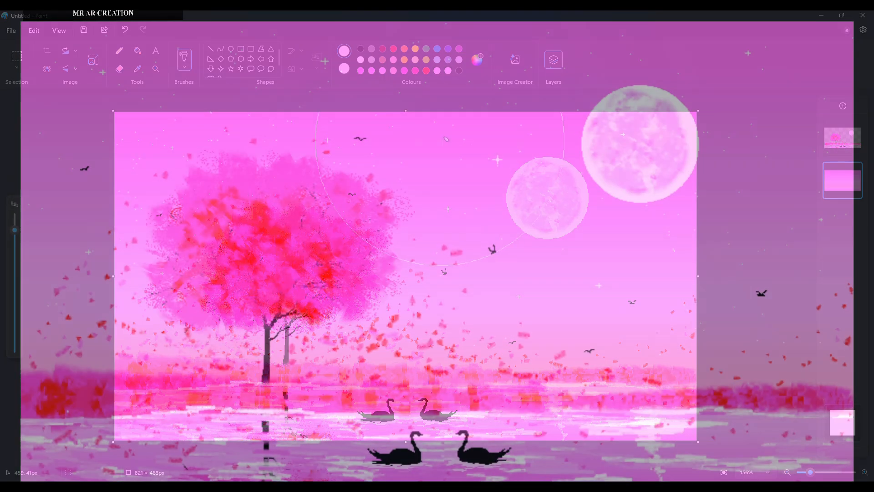